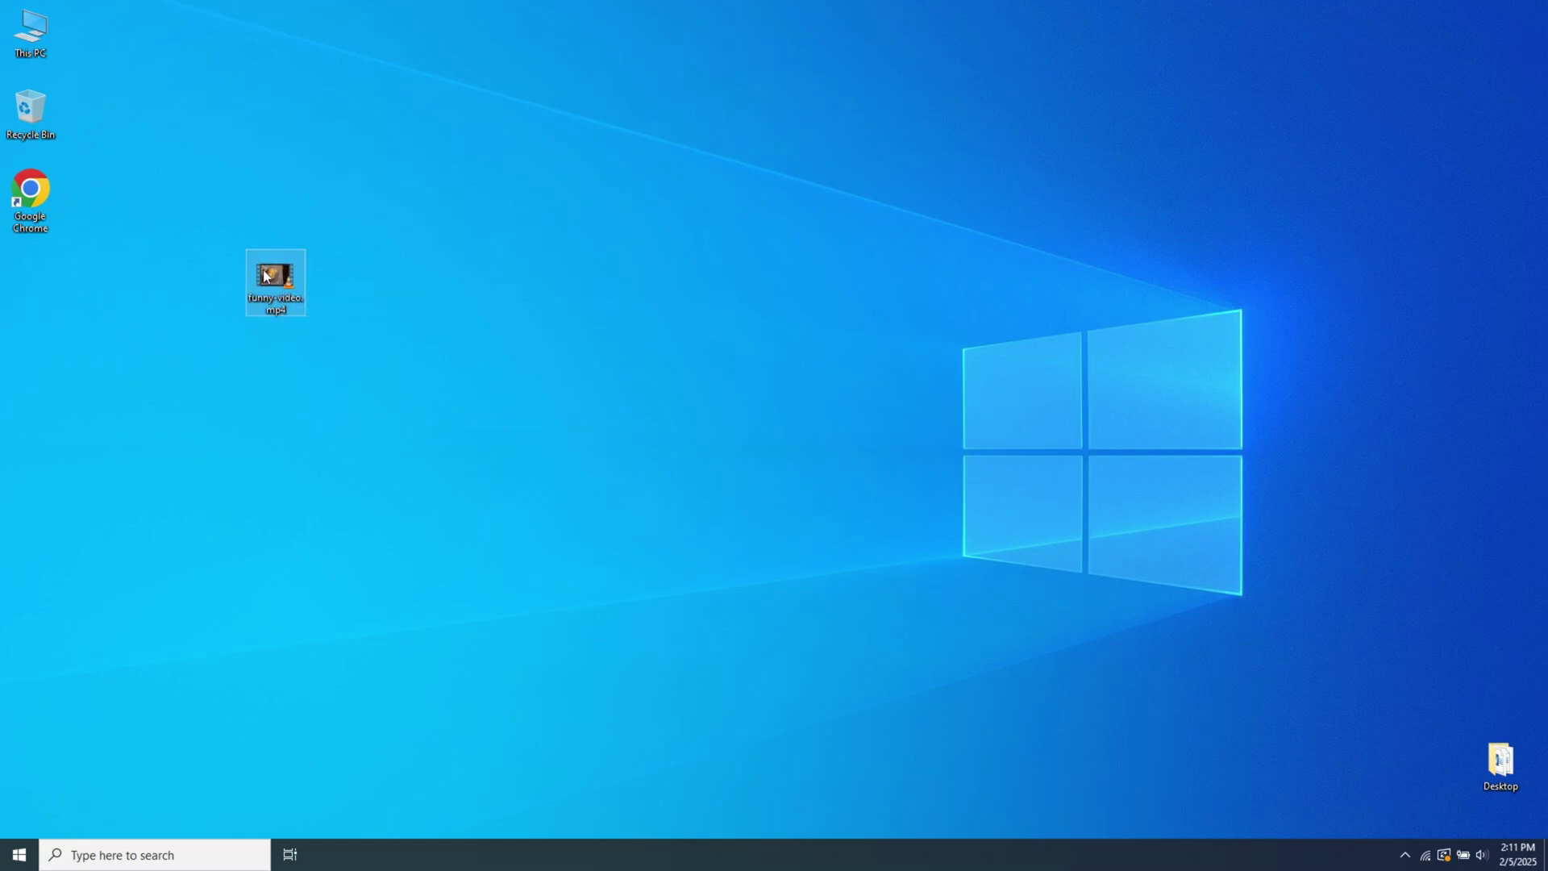
Play funny-video.mp4 in Media Player and narrow its window so the desktop icons show
right_click(266, 276)
mouse_move(372, 477)
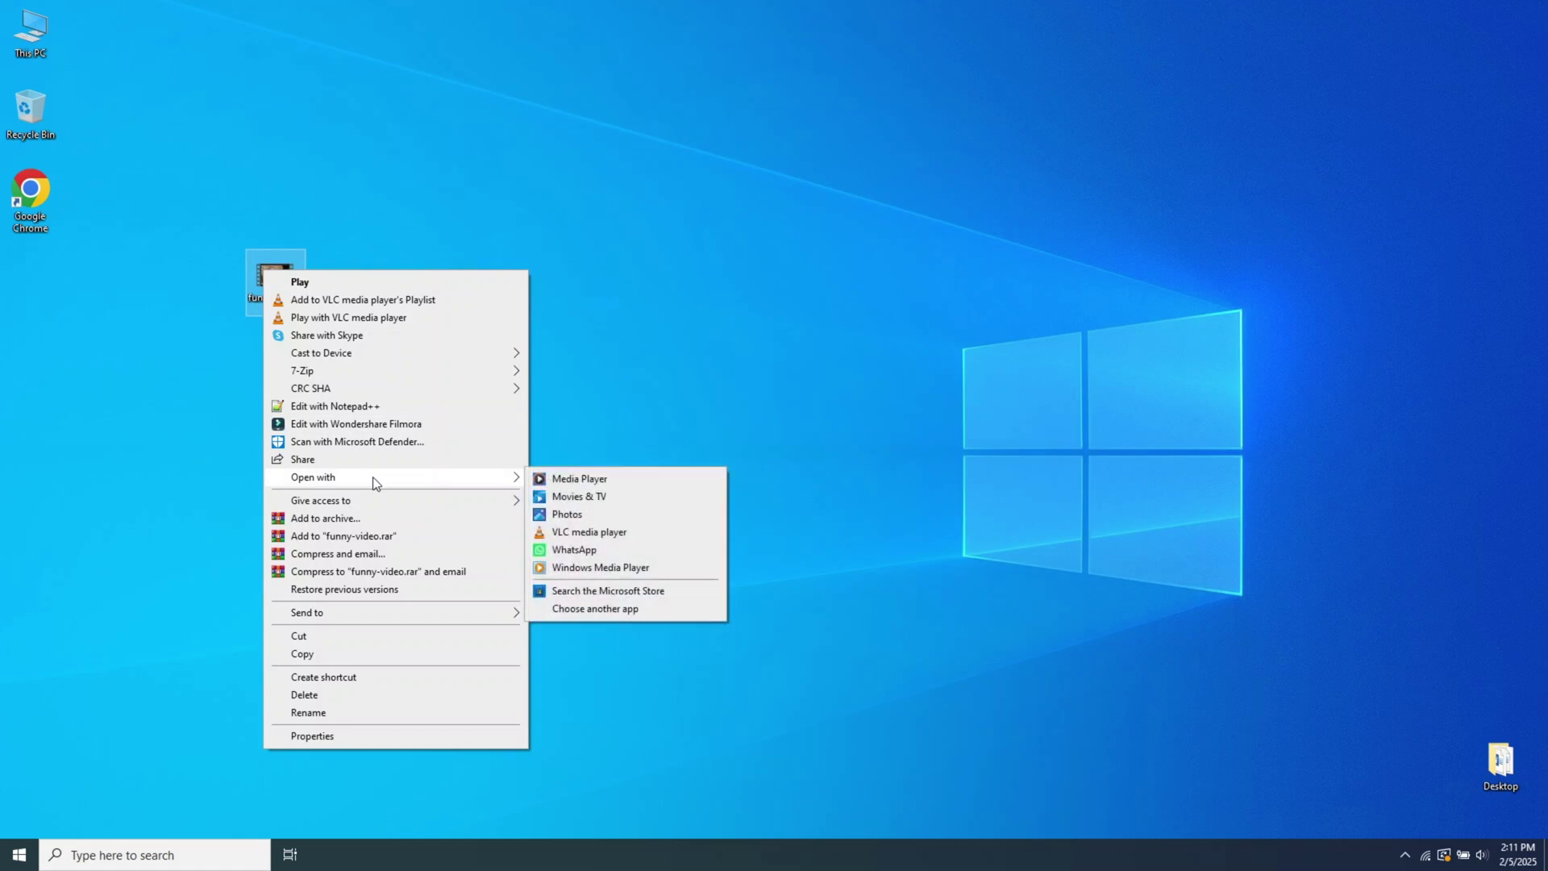
click(545, 480)
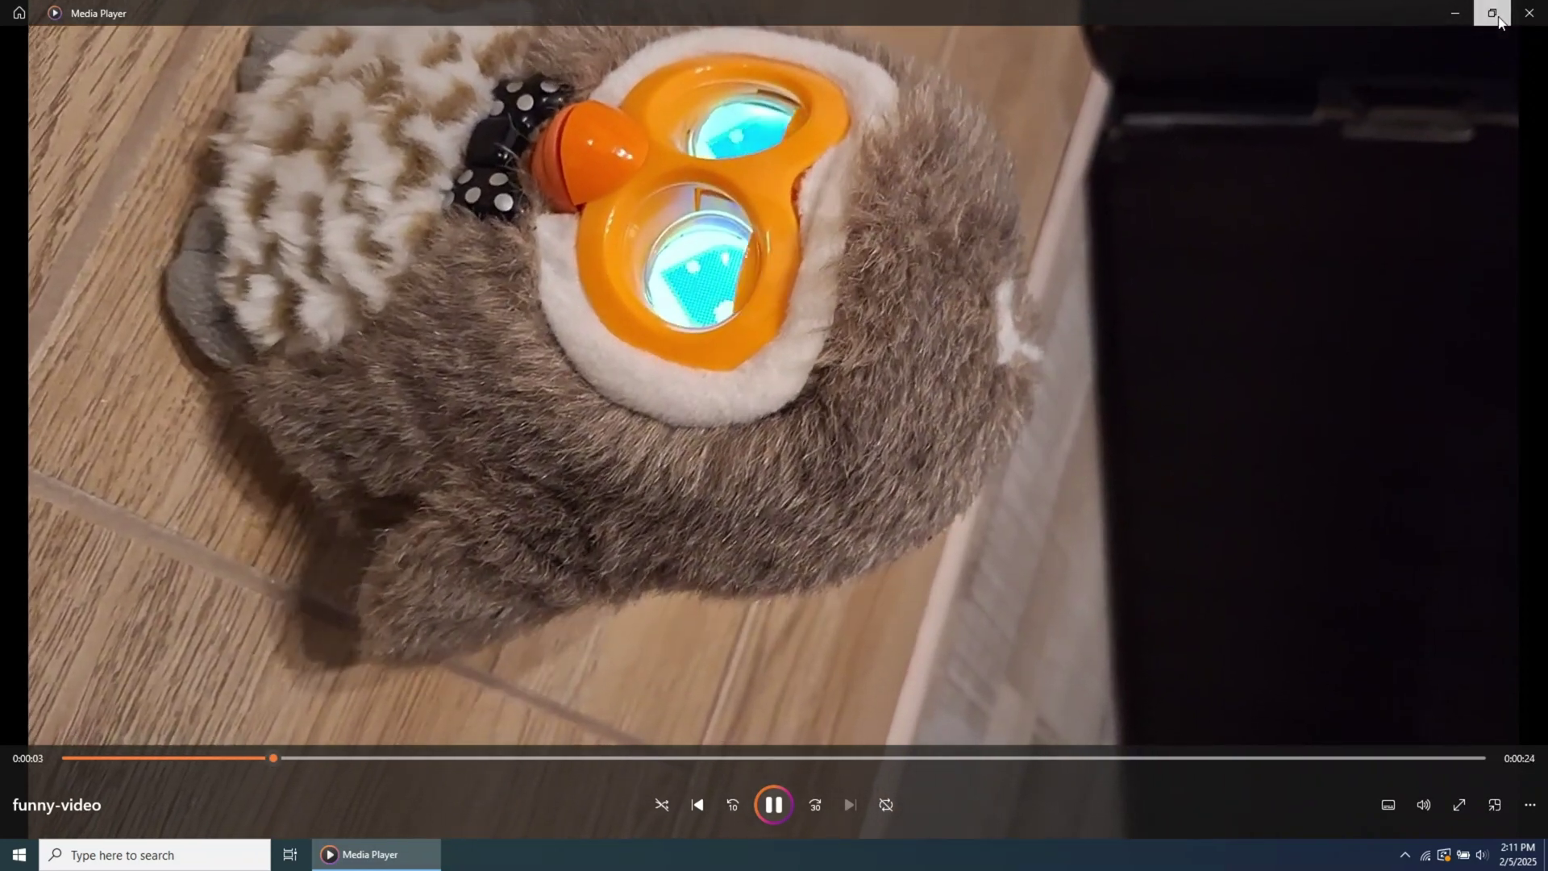
click(1501, 21)
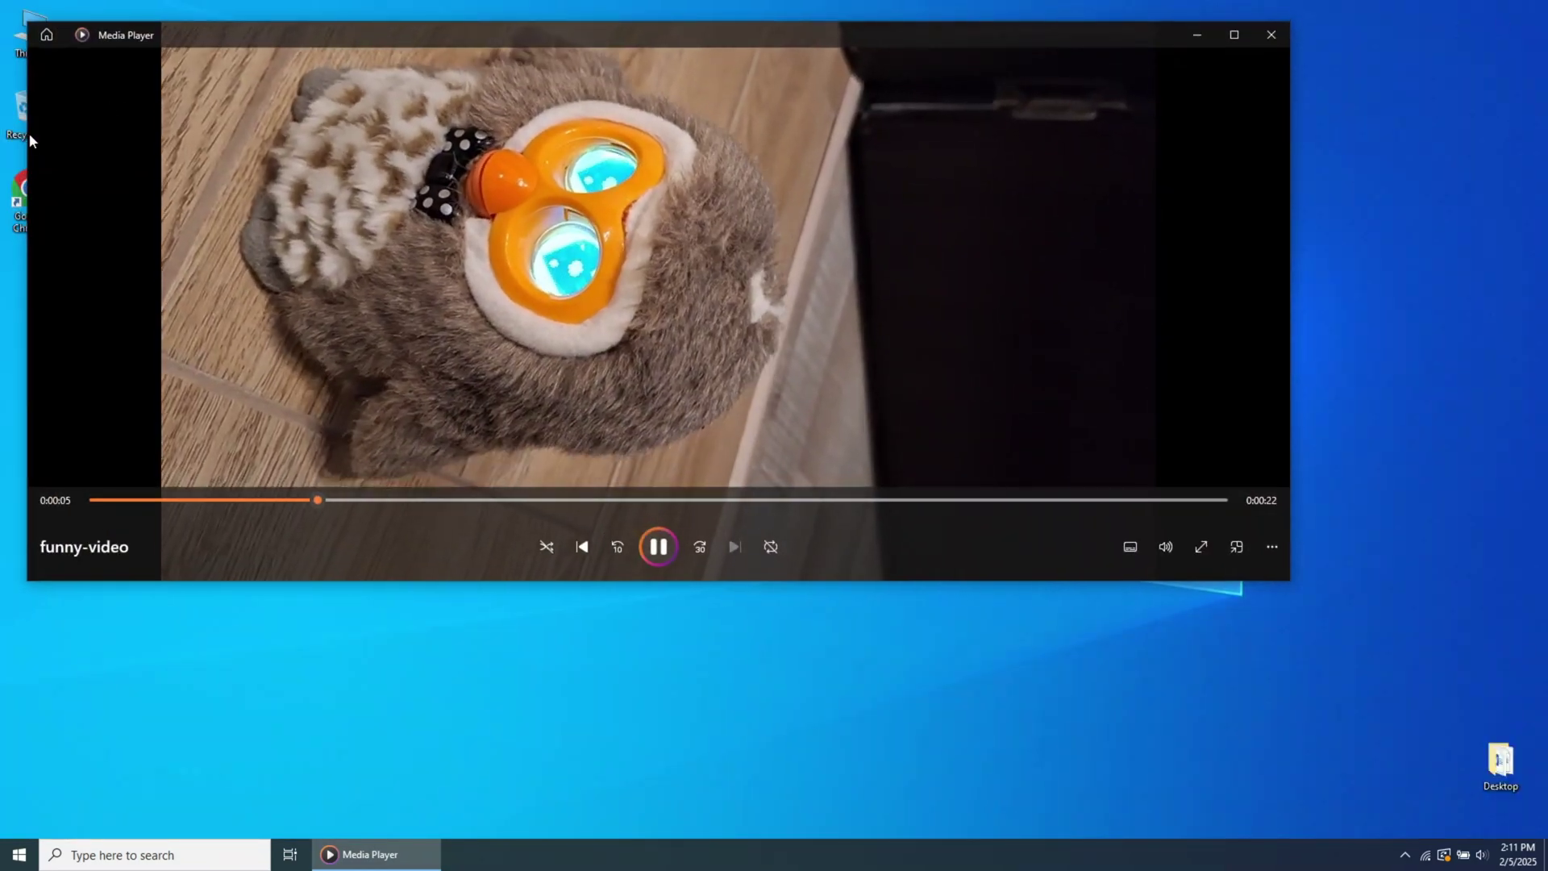
drag(28, 132, 382, 195)
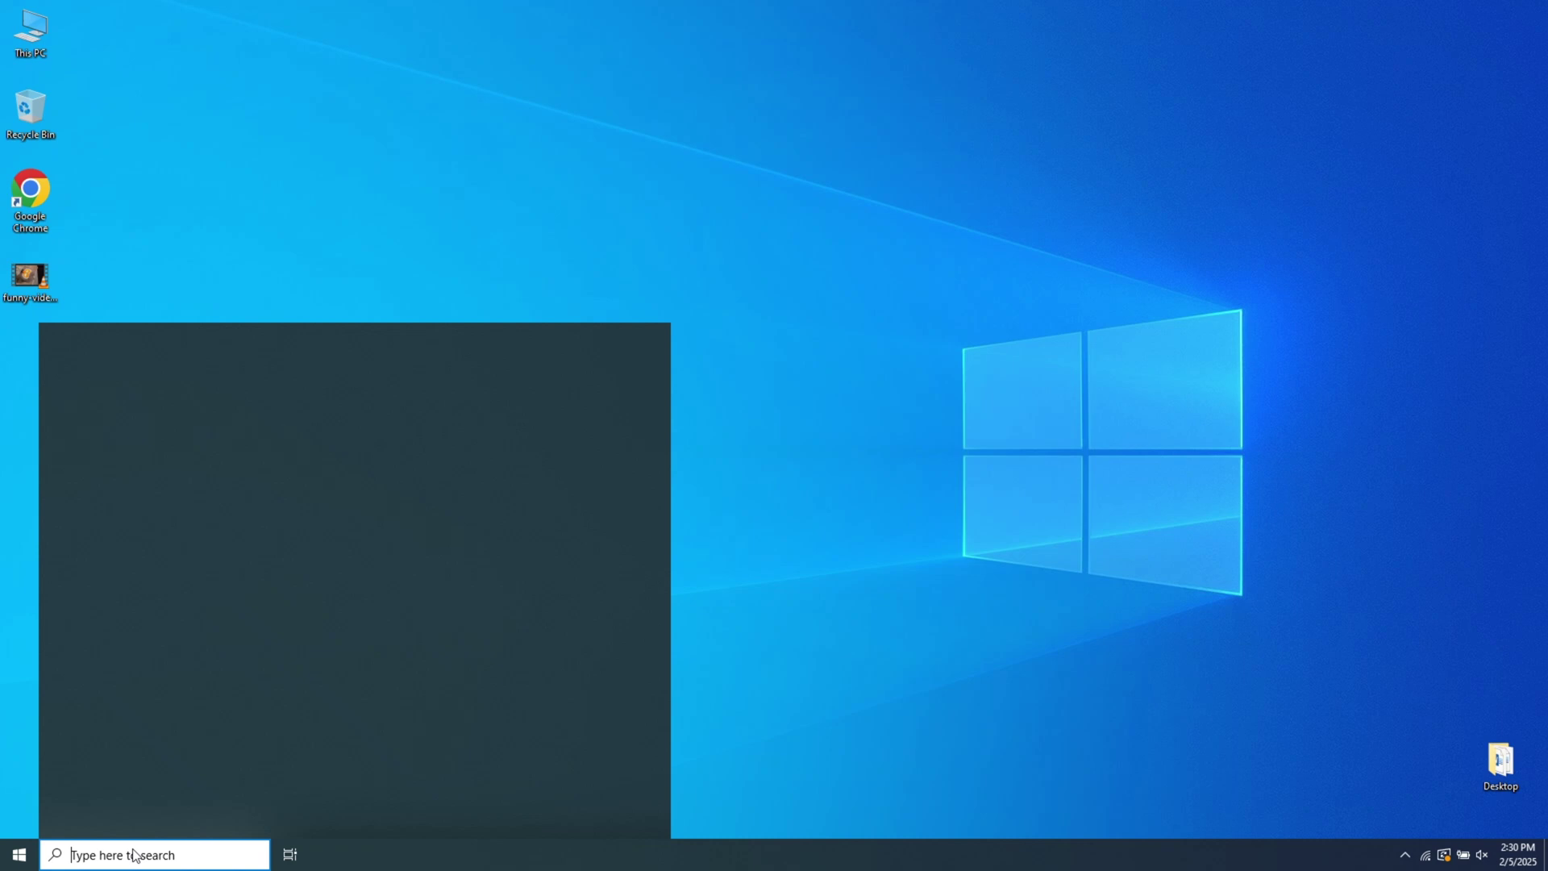
Search Windows for 'video editor' and bring up extra actions for the Photos best match
text(vide)
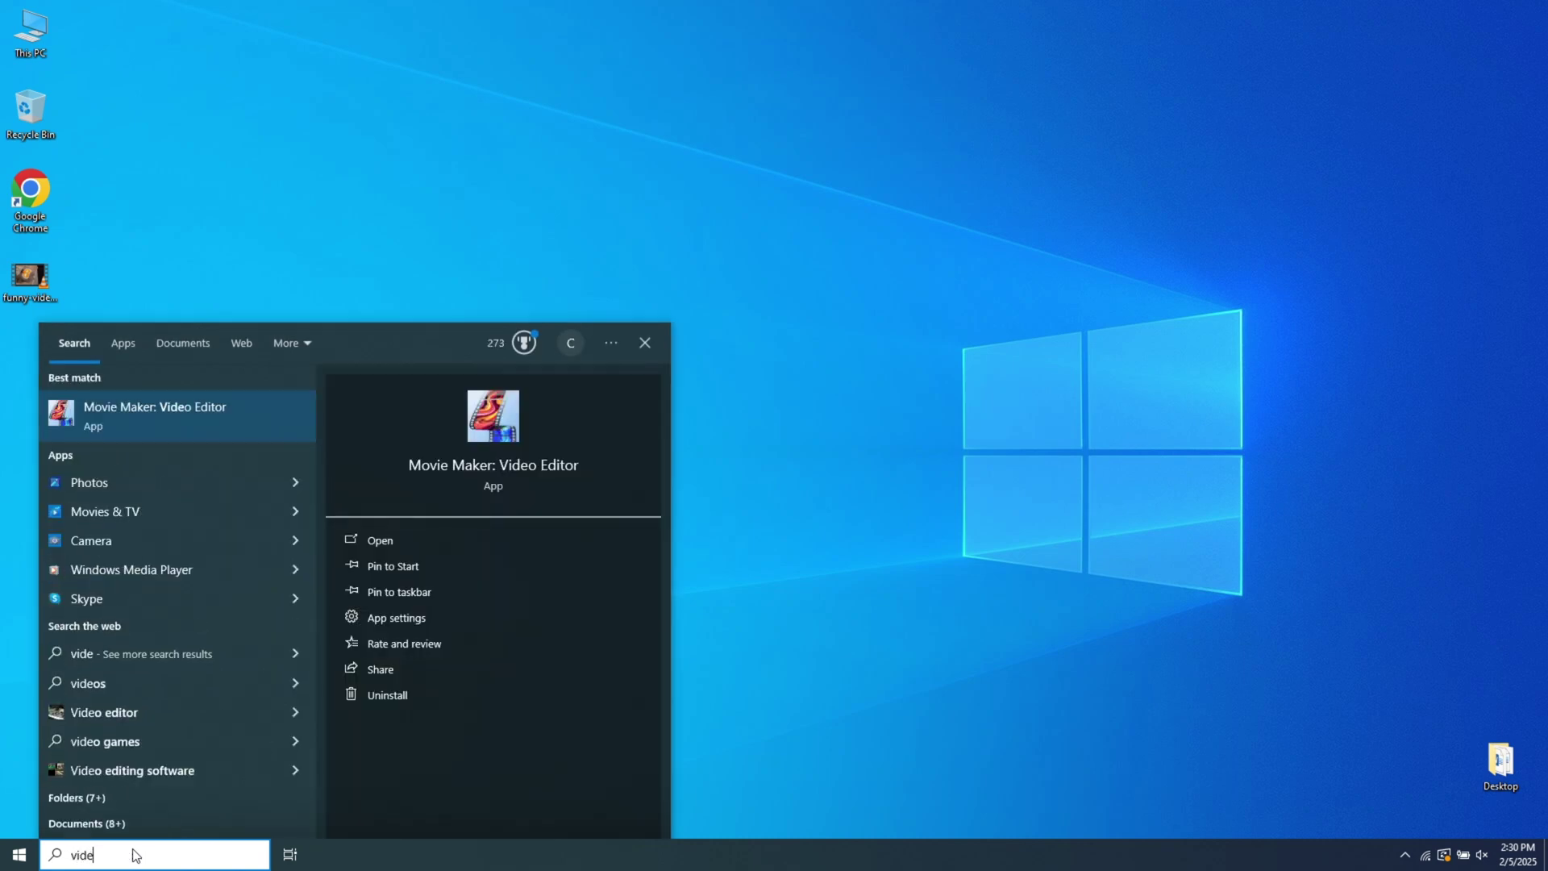
text(o editor)
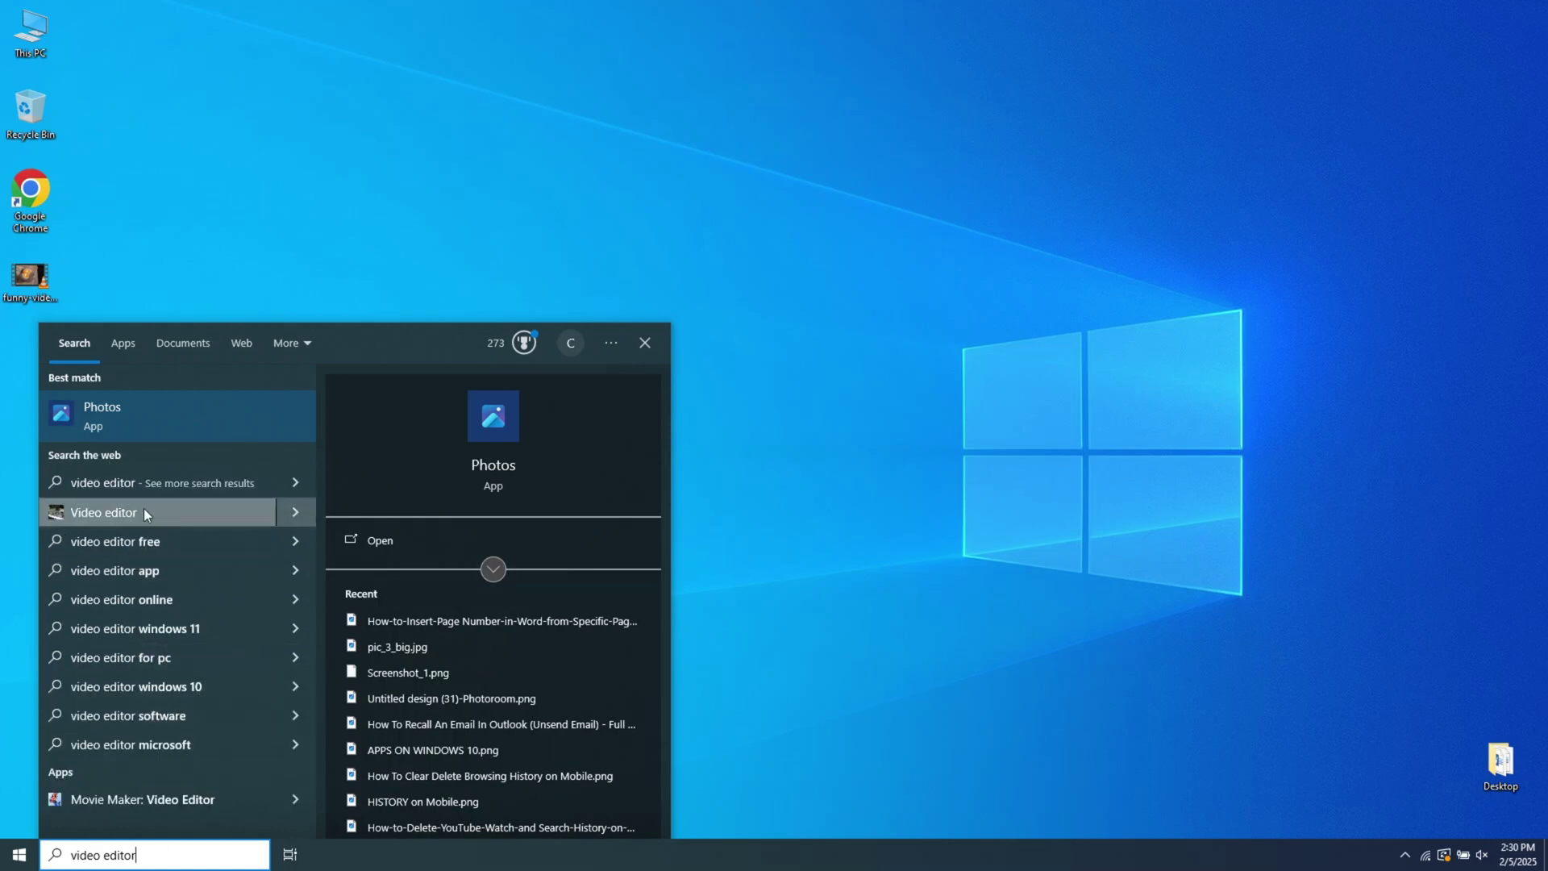
right_click(105, 413)
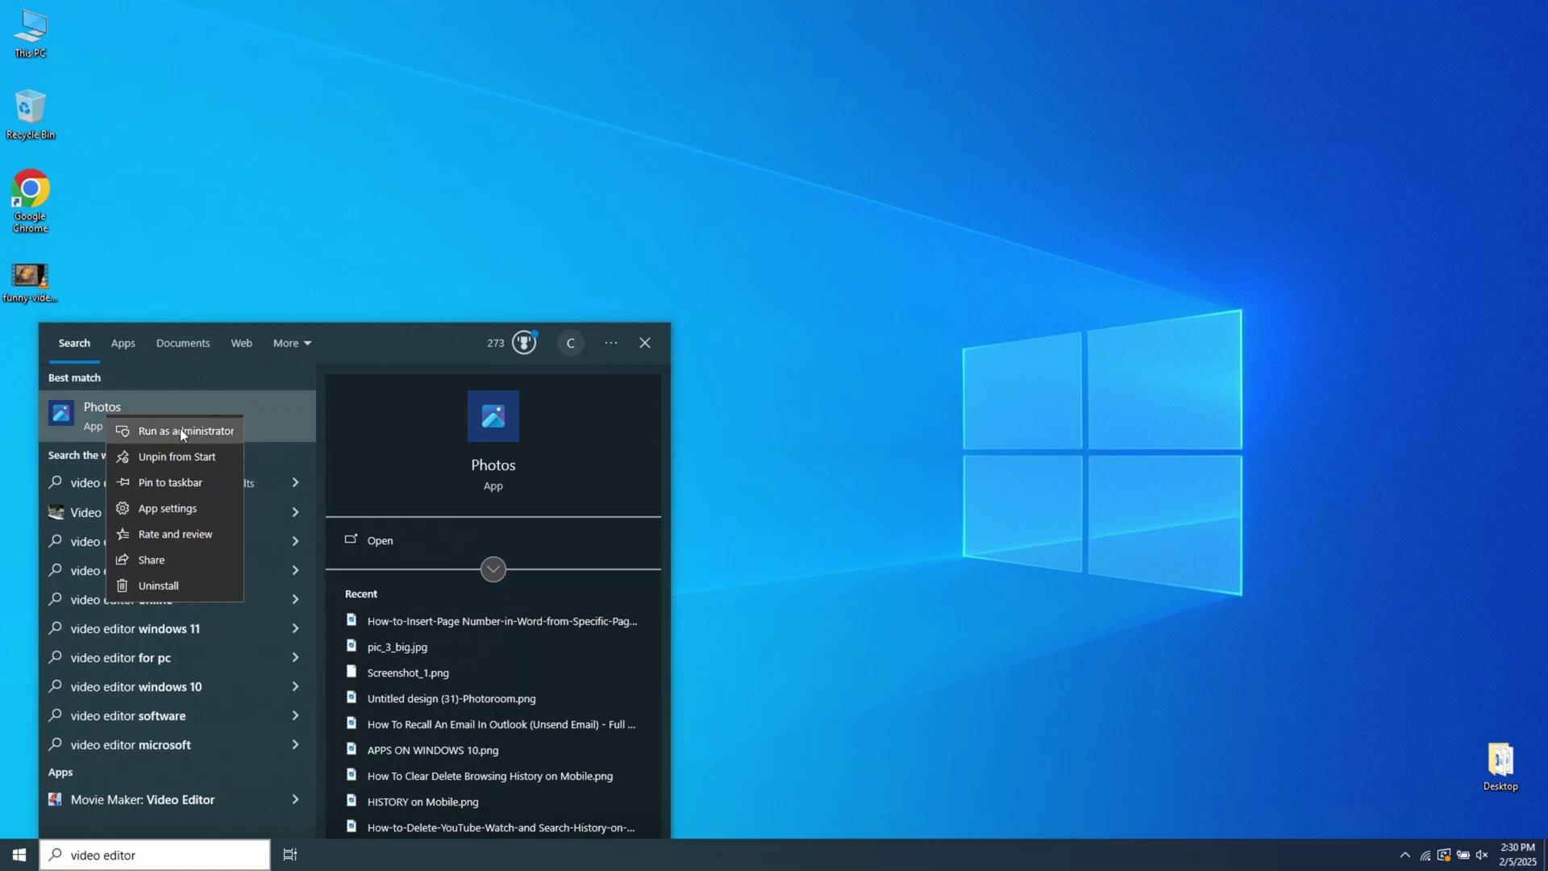
Launch Photos and scroll its Settings page down to the Photos Legacy download option
click(180, 428)
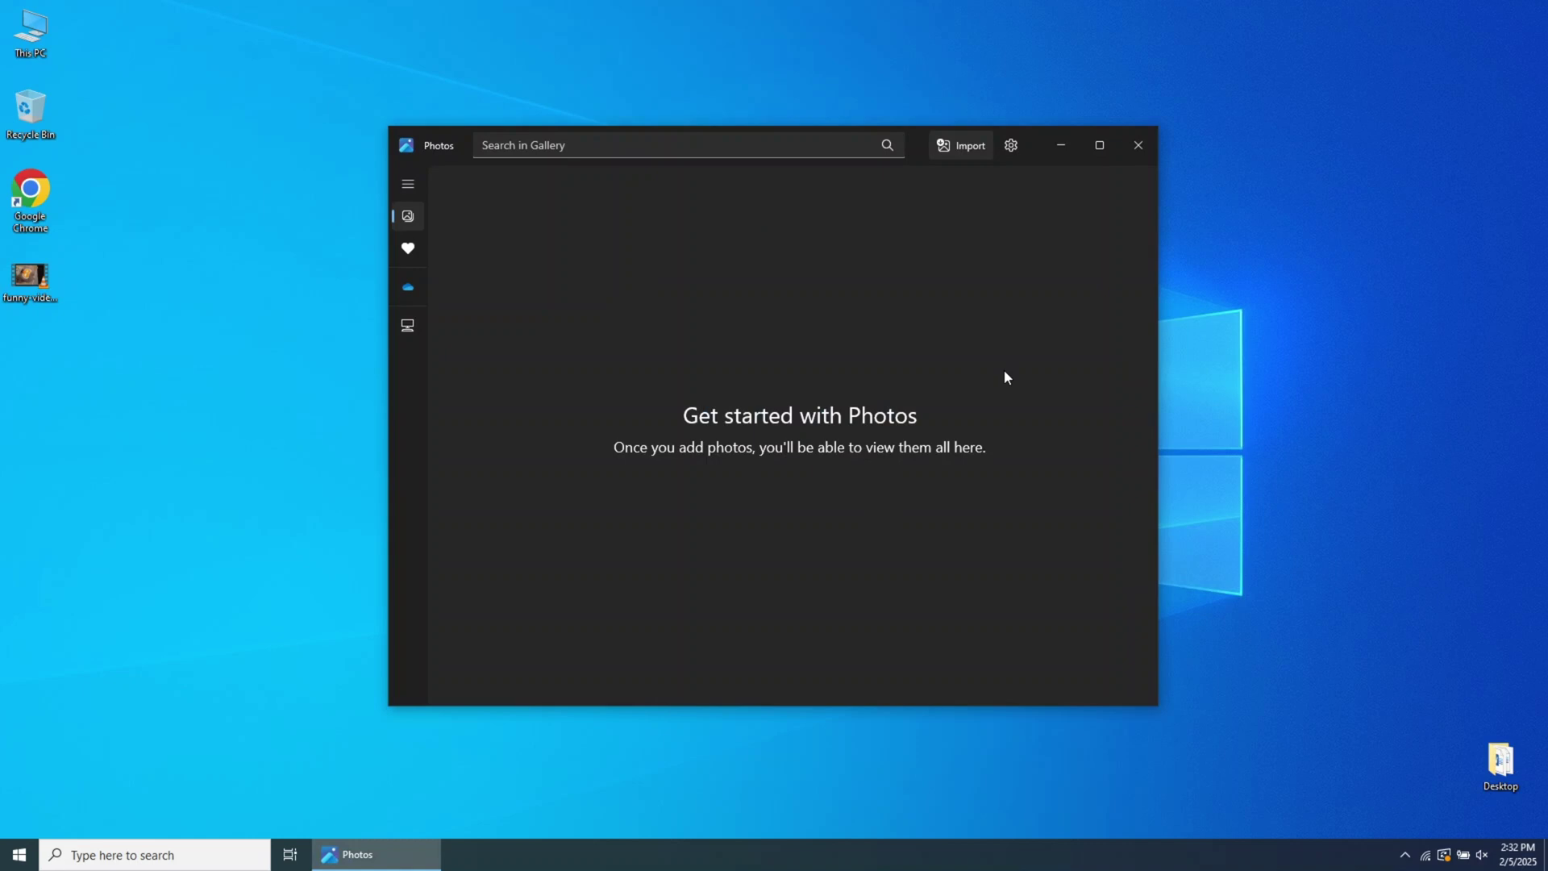
click(1011, 148)
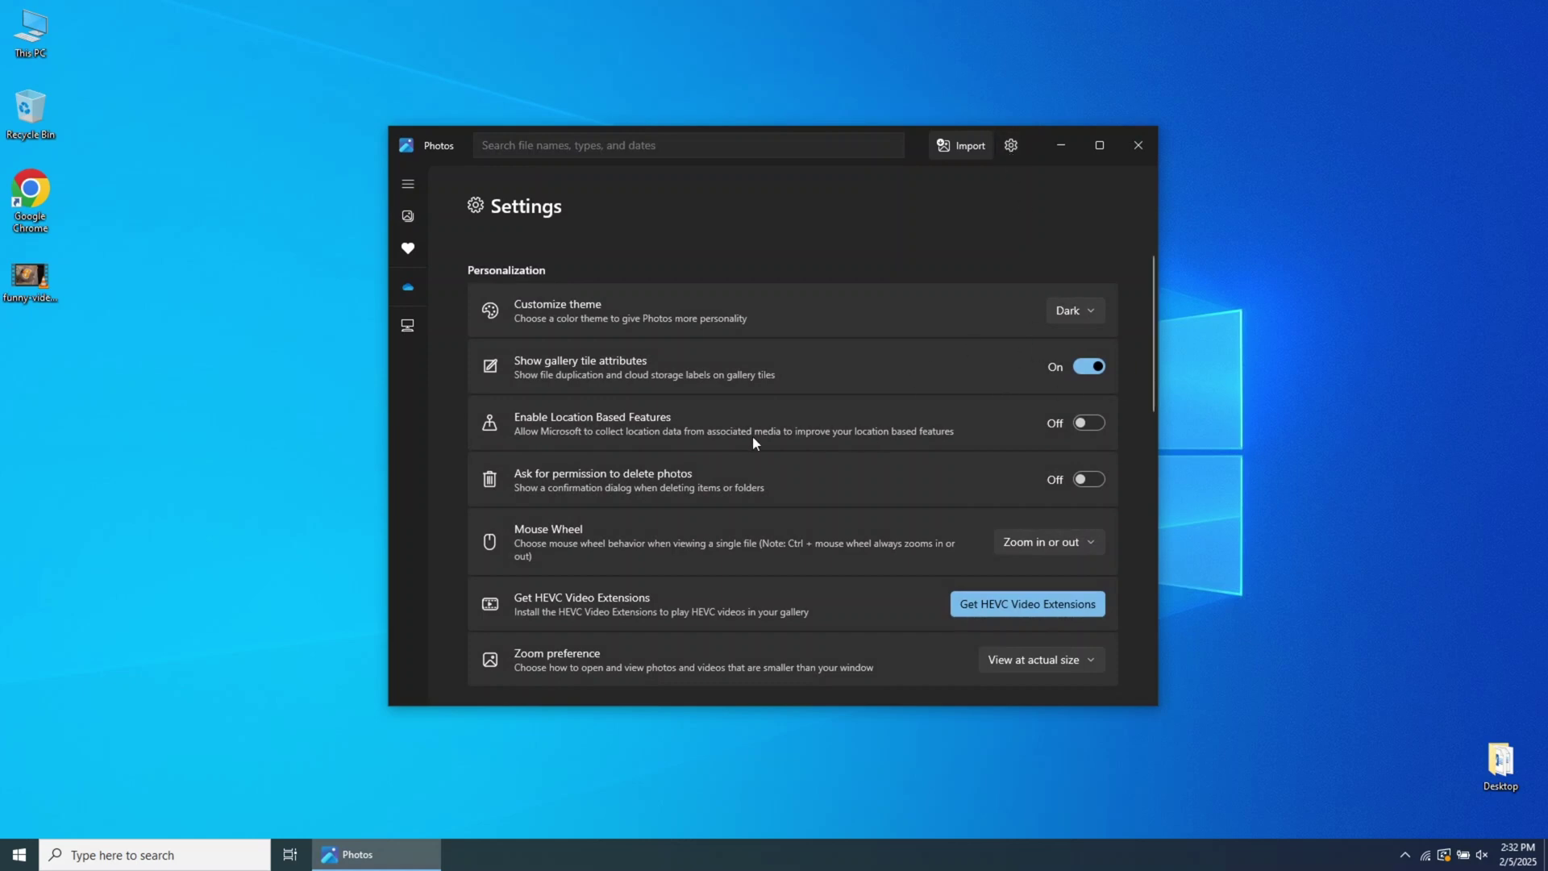
scroll(882, 499, down, 5)
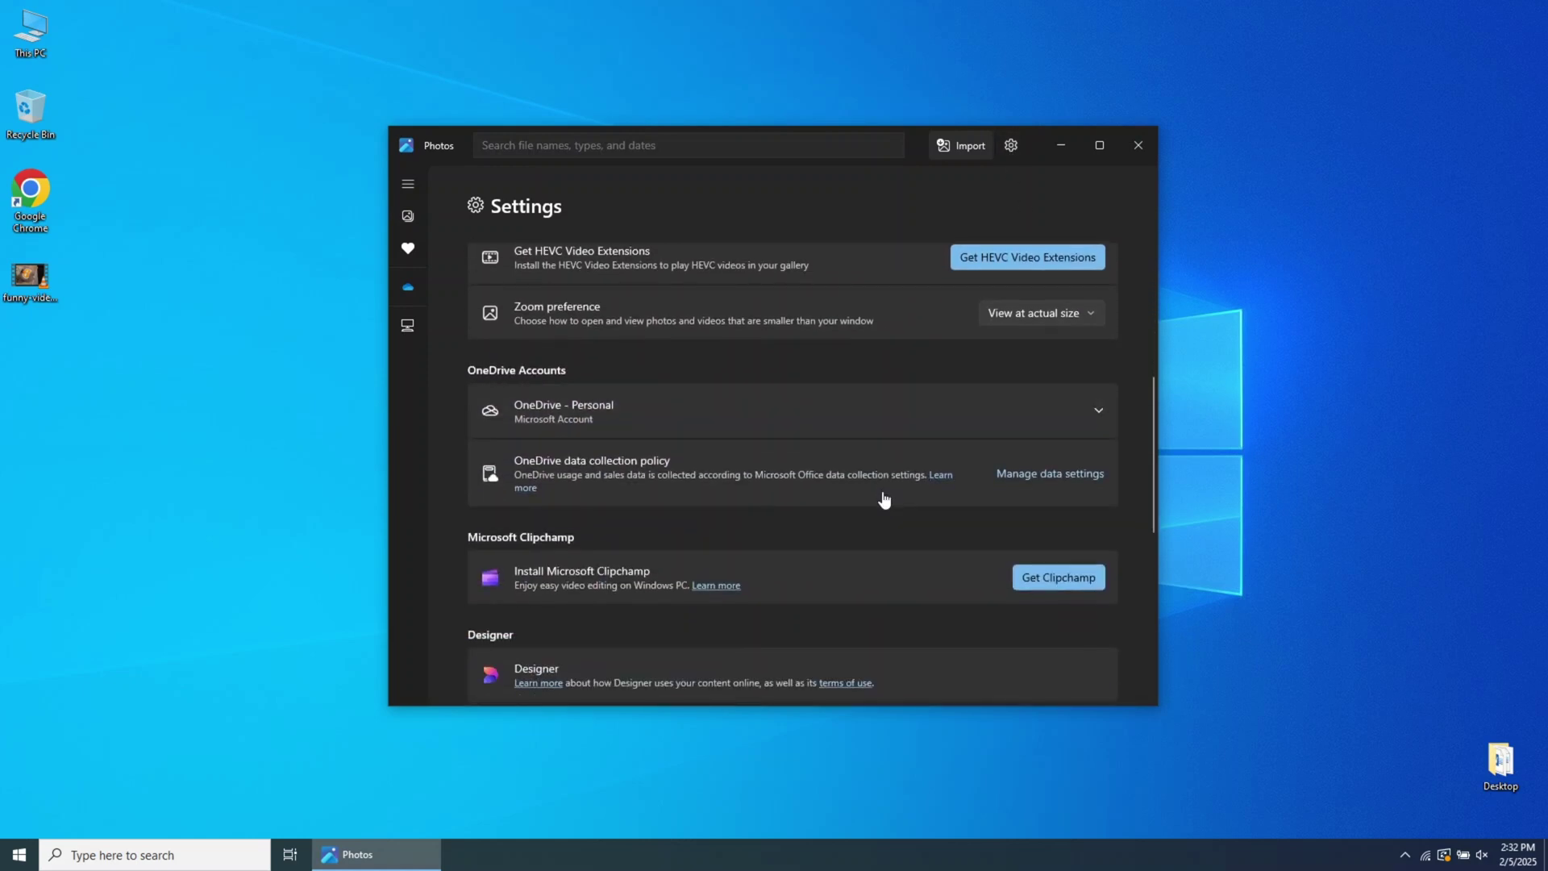
scroll(883, 498, down, 2)
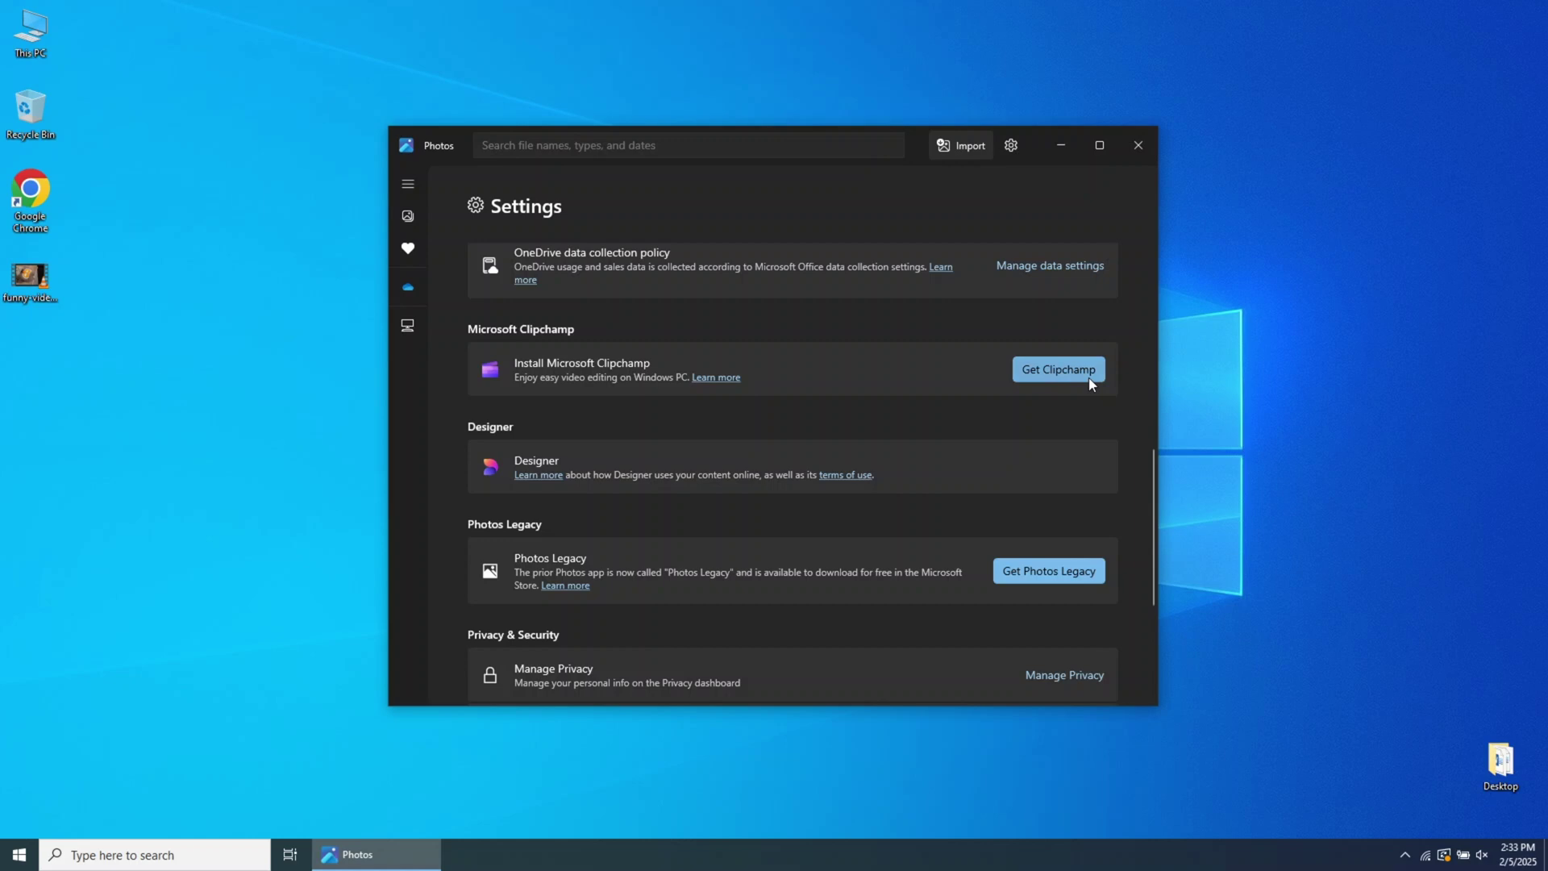
scroll(750, 510, down, 1)
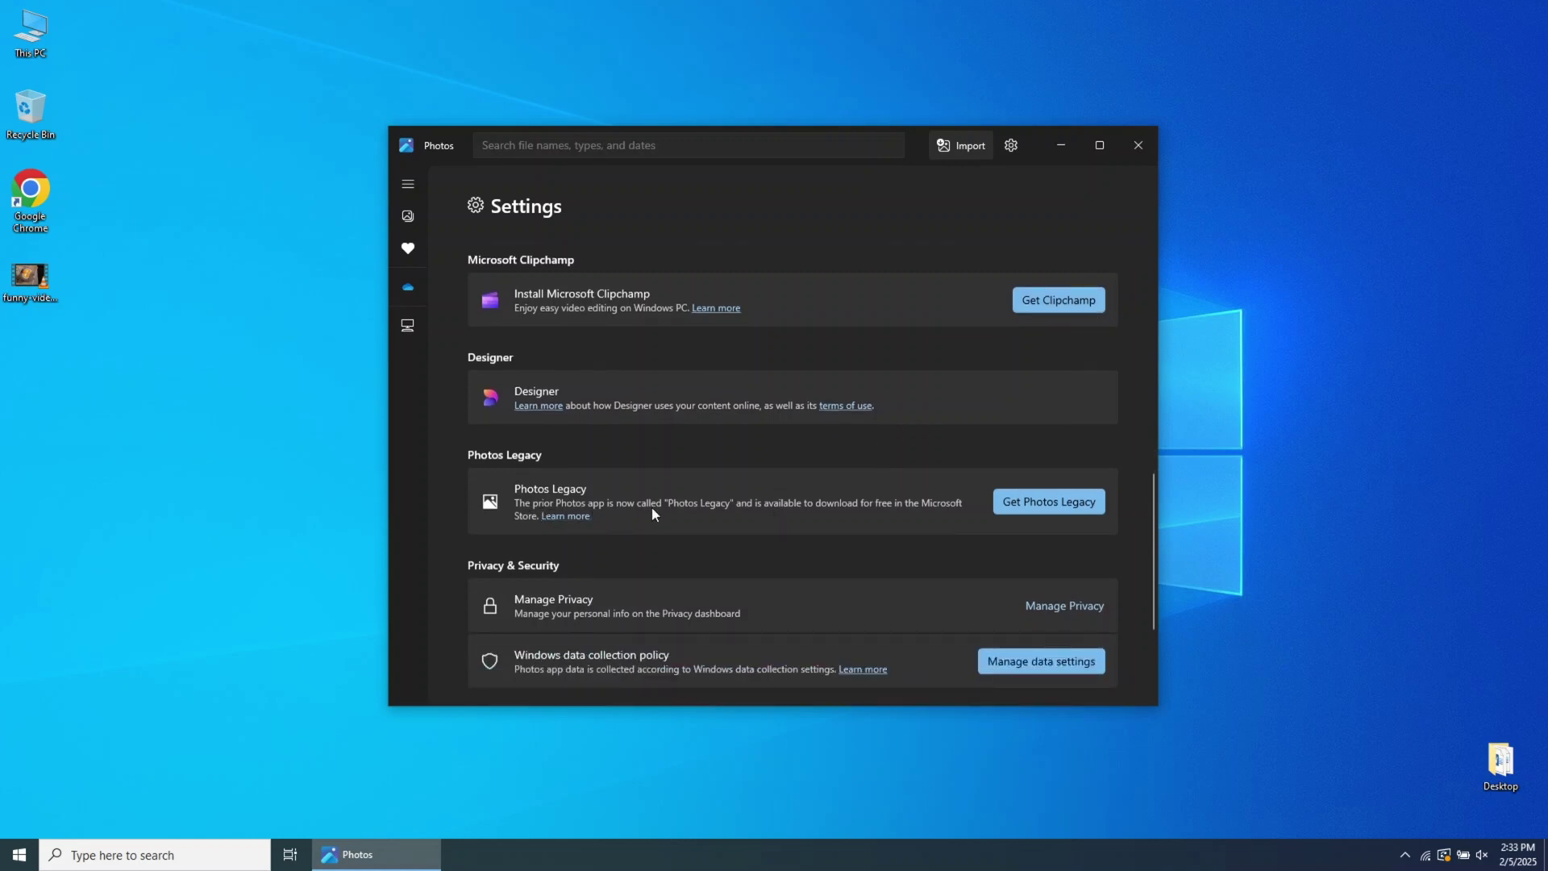
Install Microsoft Photos Legacy from the Store, pin it to Start, and search 'photos legacy'
click(1053, 504)
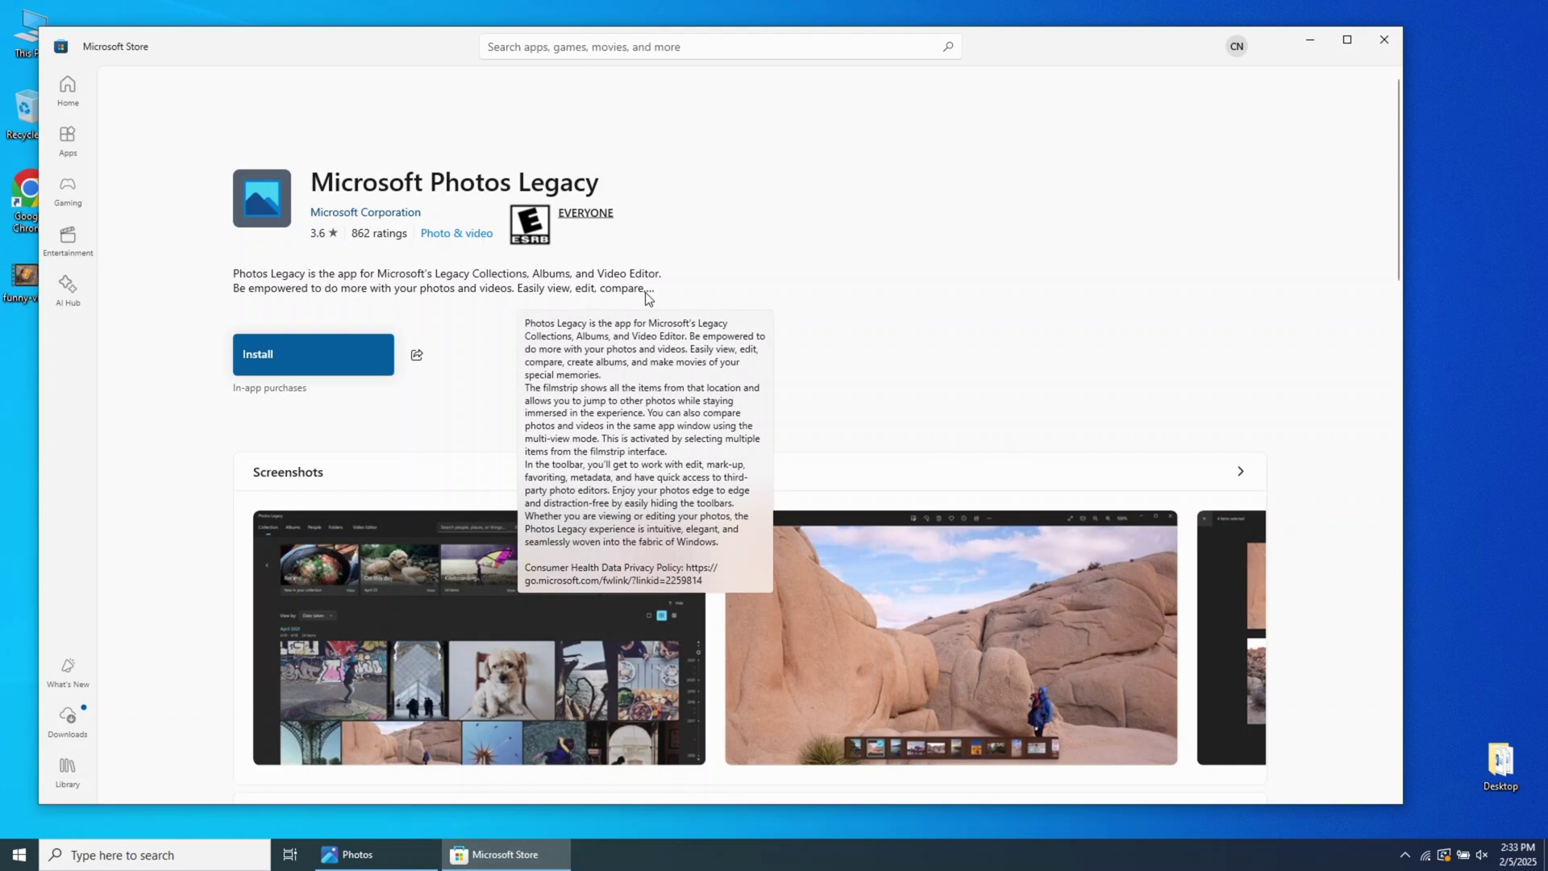
click(289, 357)
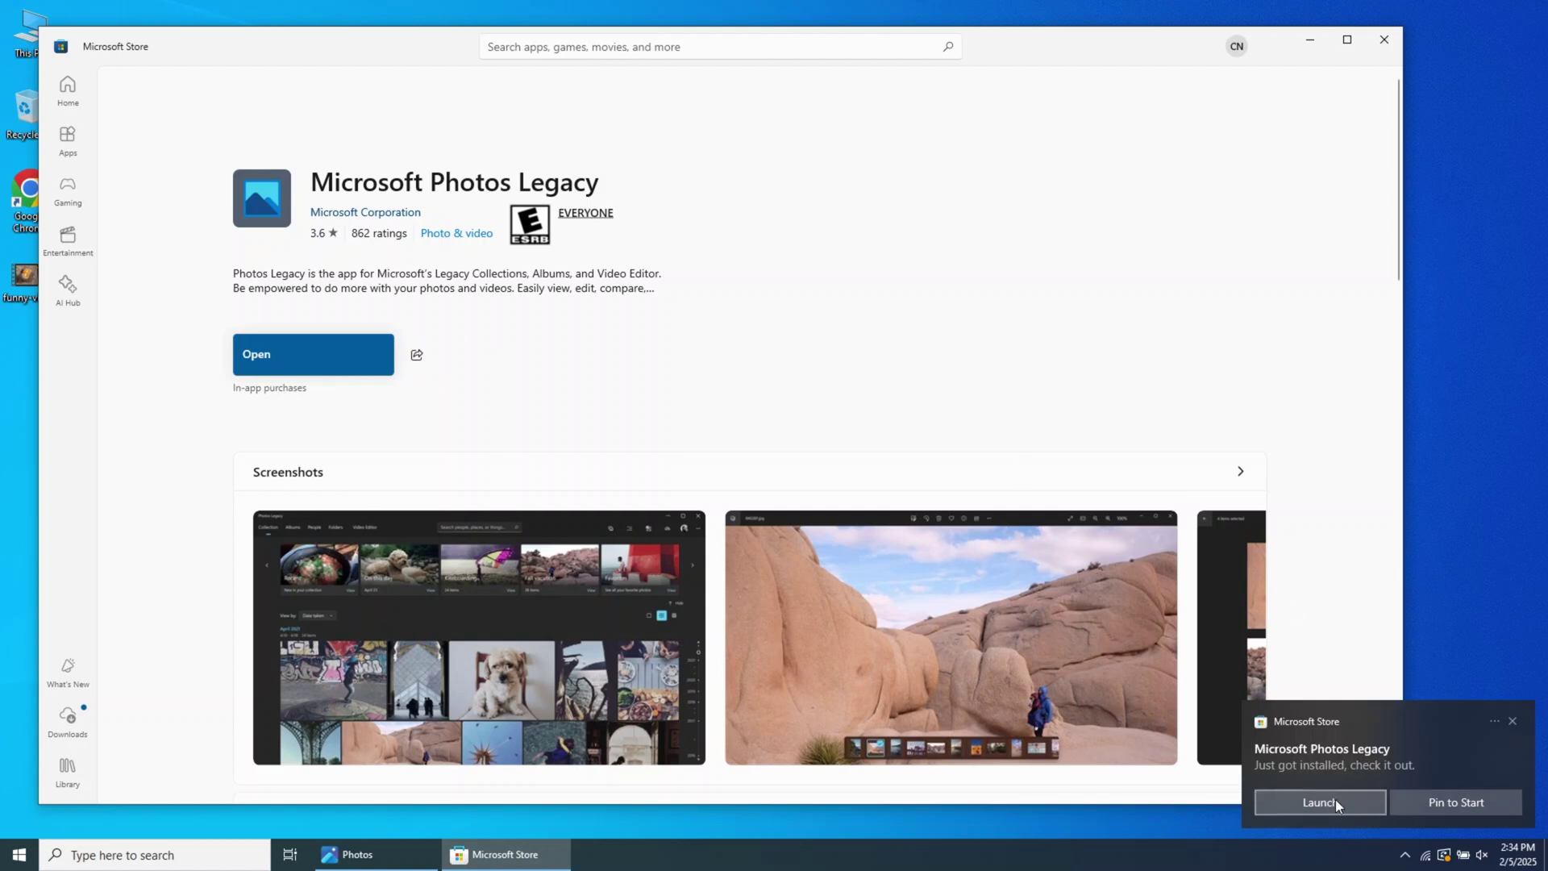
click(1449, 803)
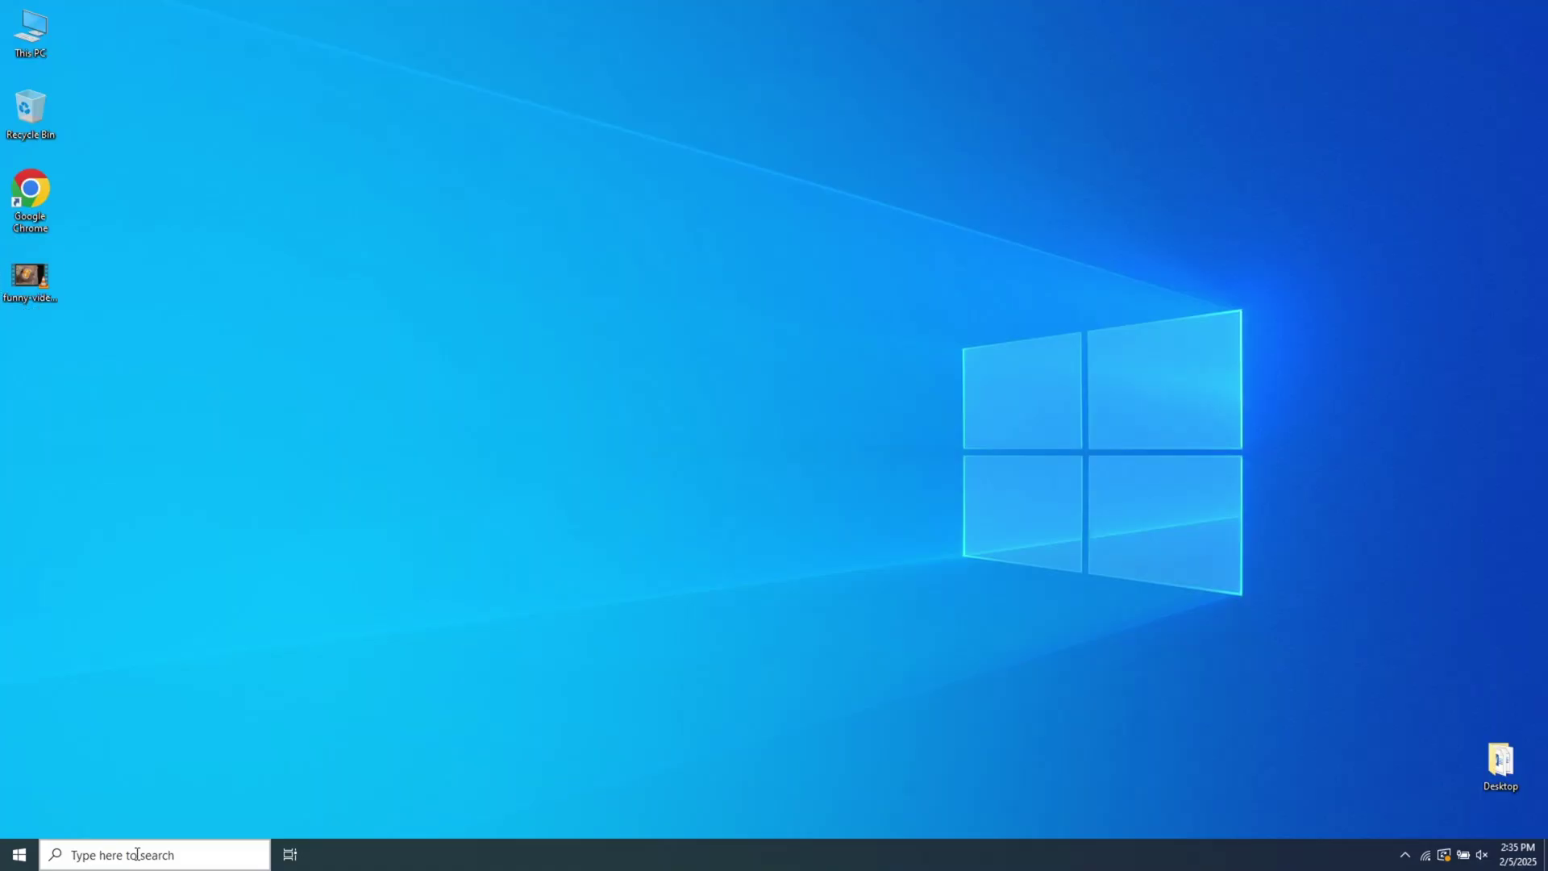
click(137, 853)
text(p)
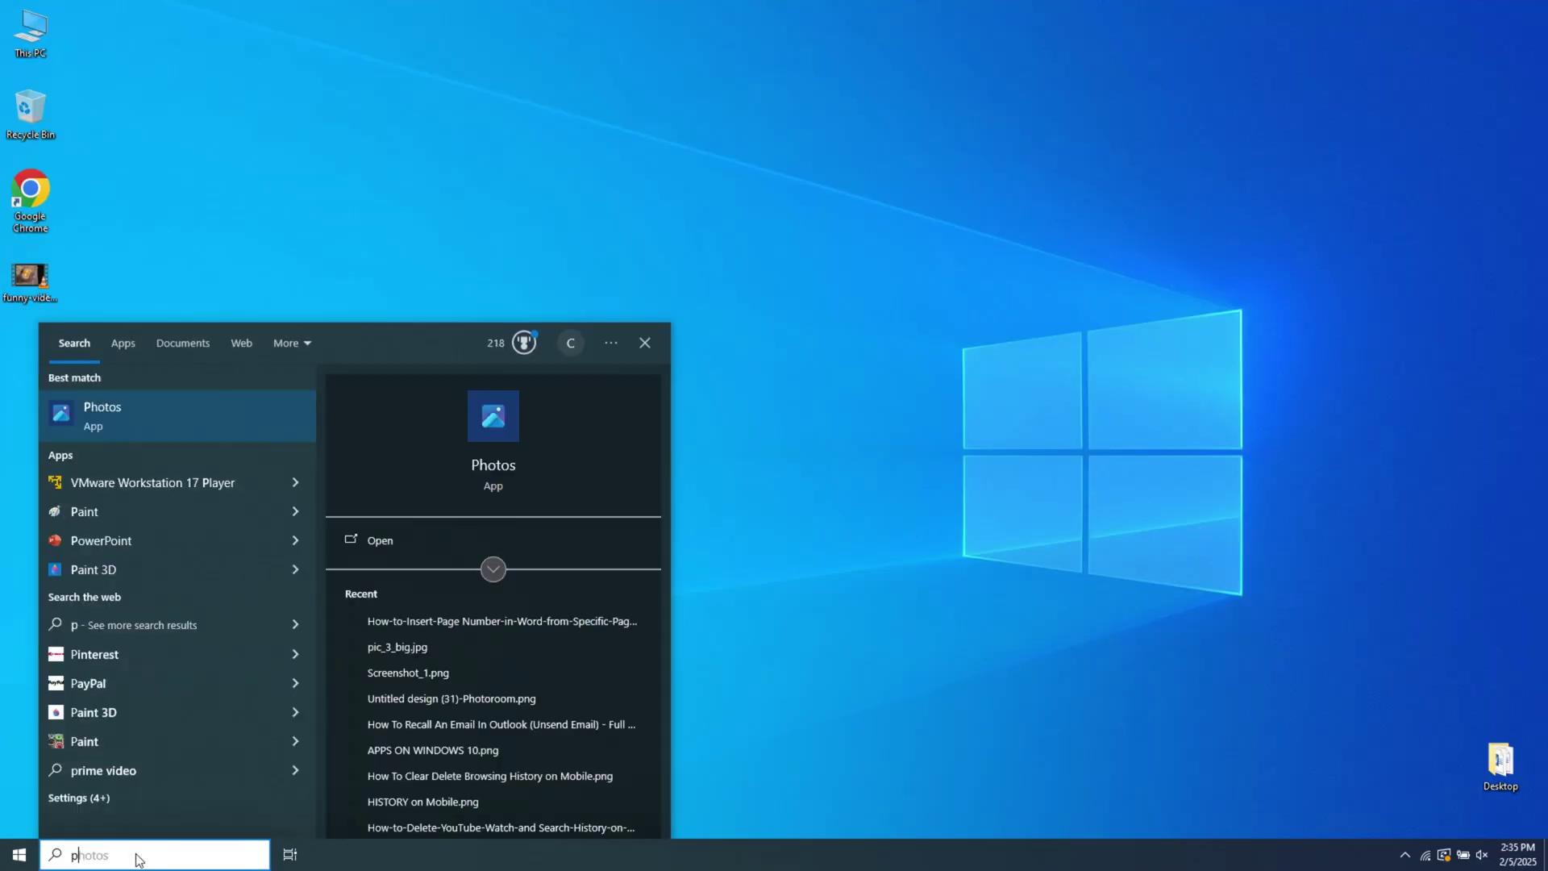
text(hotos legacy)
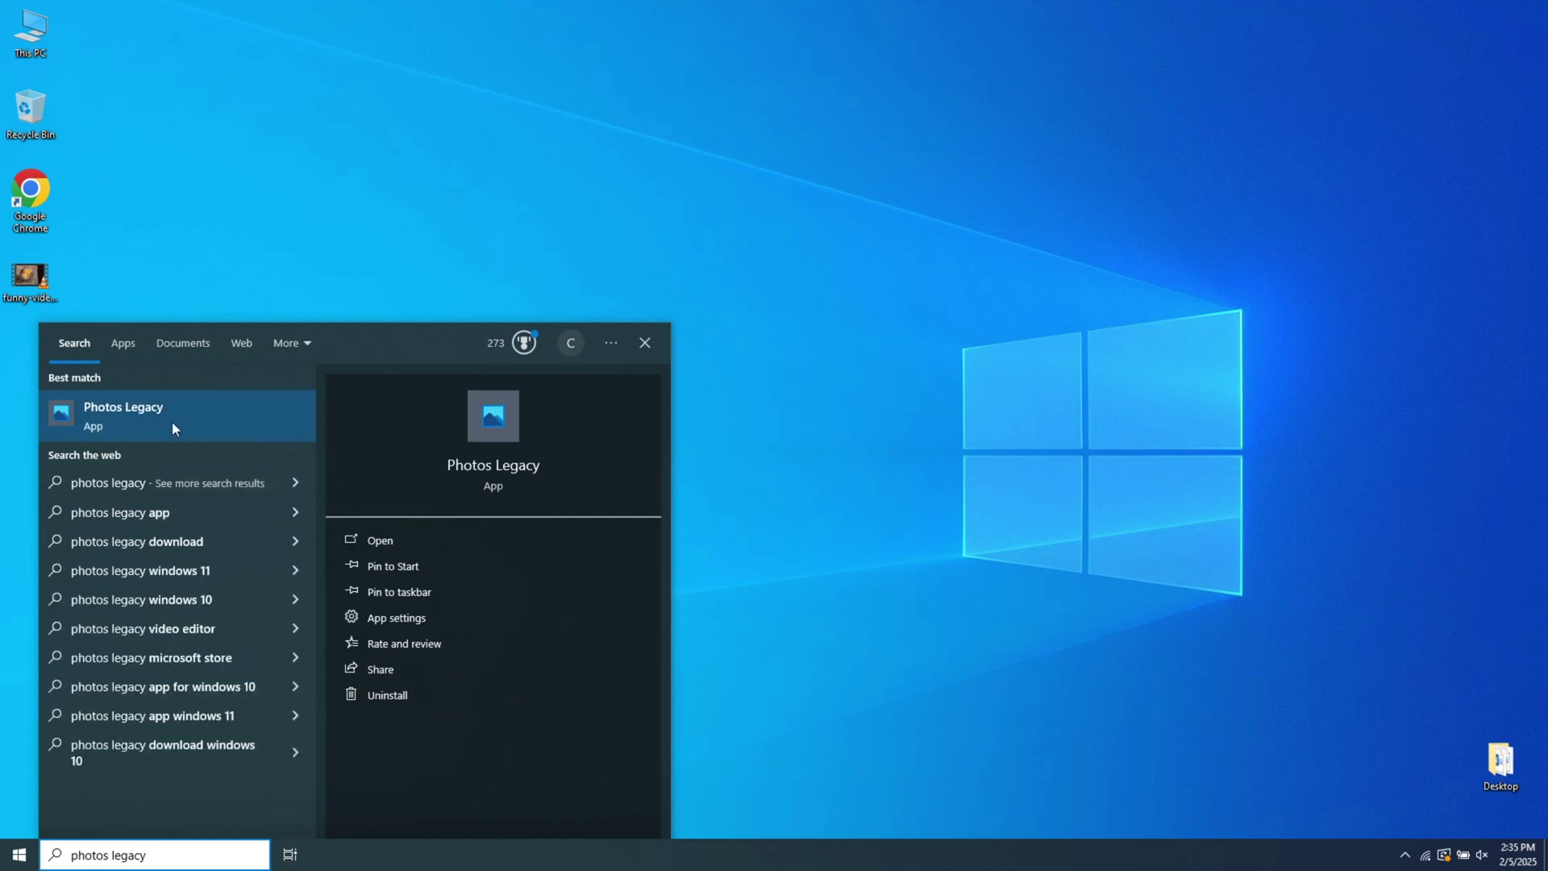
Launch Photos Legacy, browse Albums, People and Folders, then start a new Video Editor project
click(133, 413)
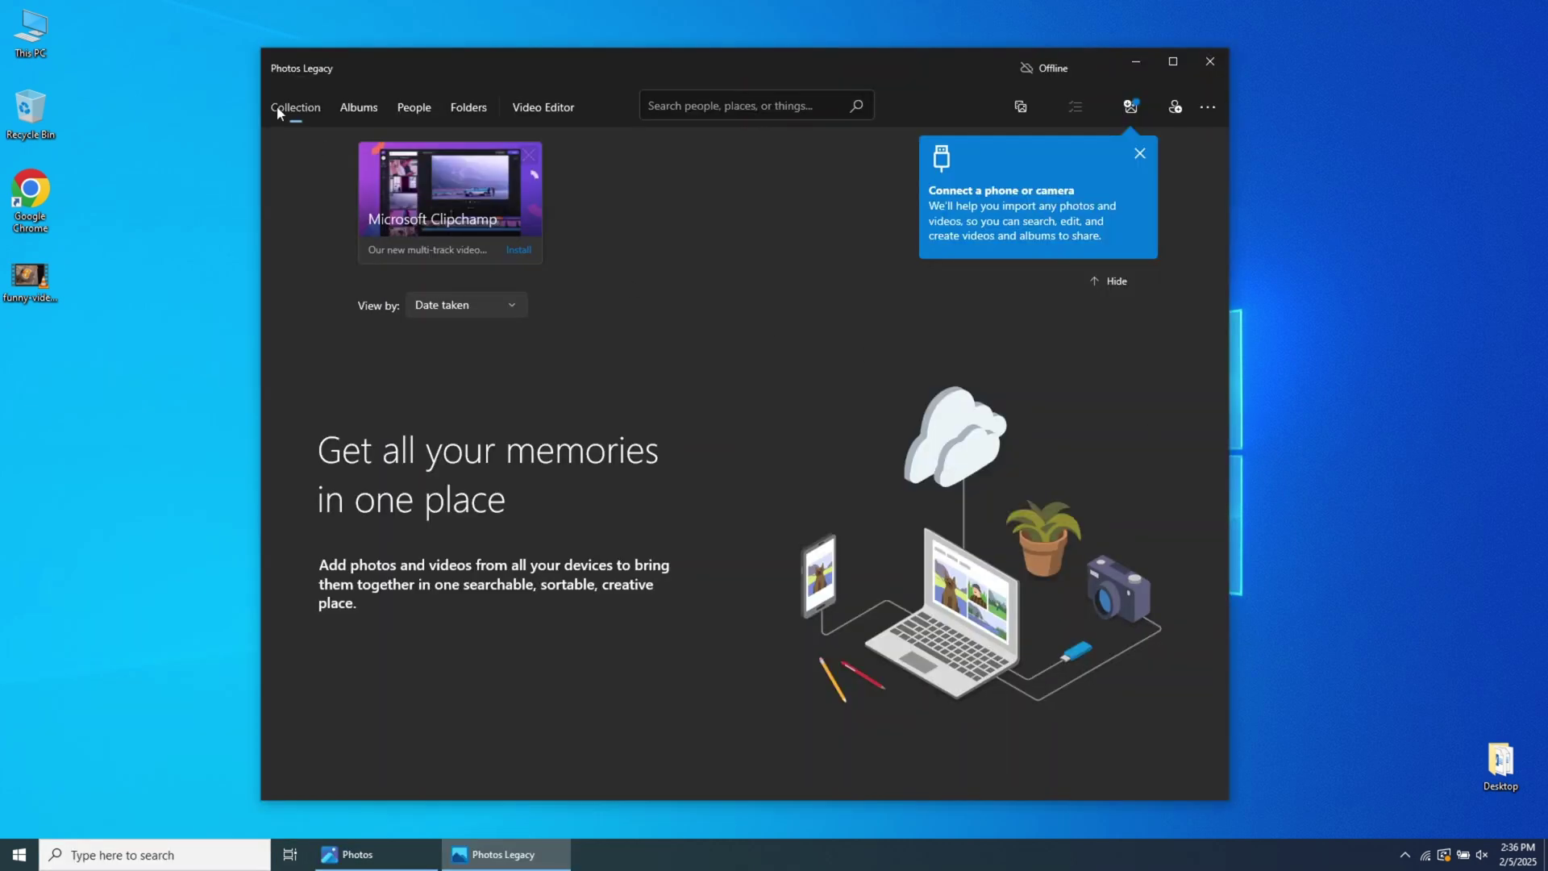
click(360, 108)
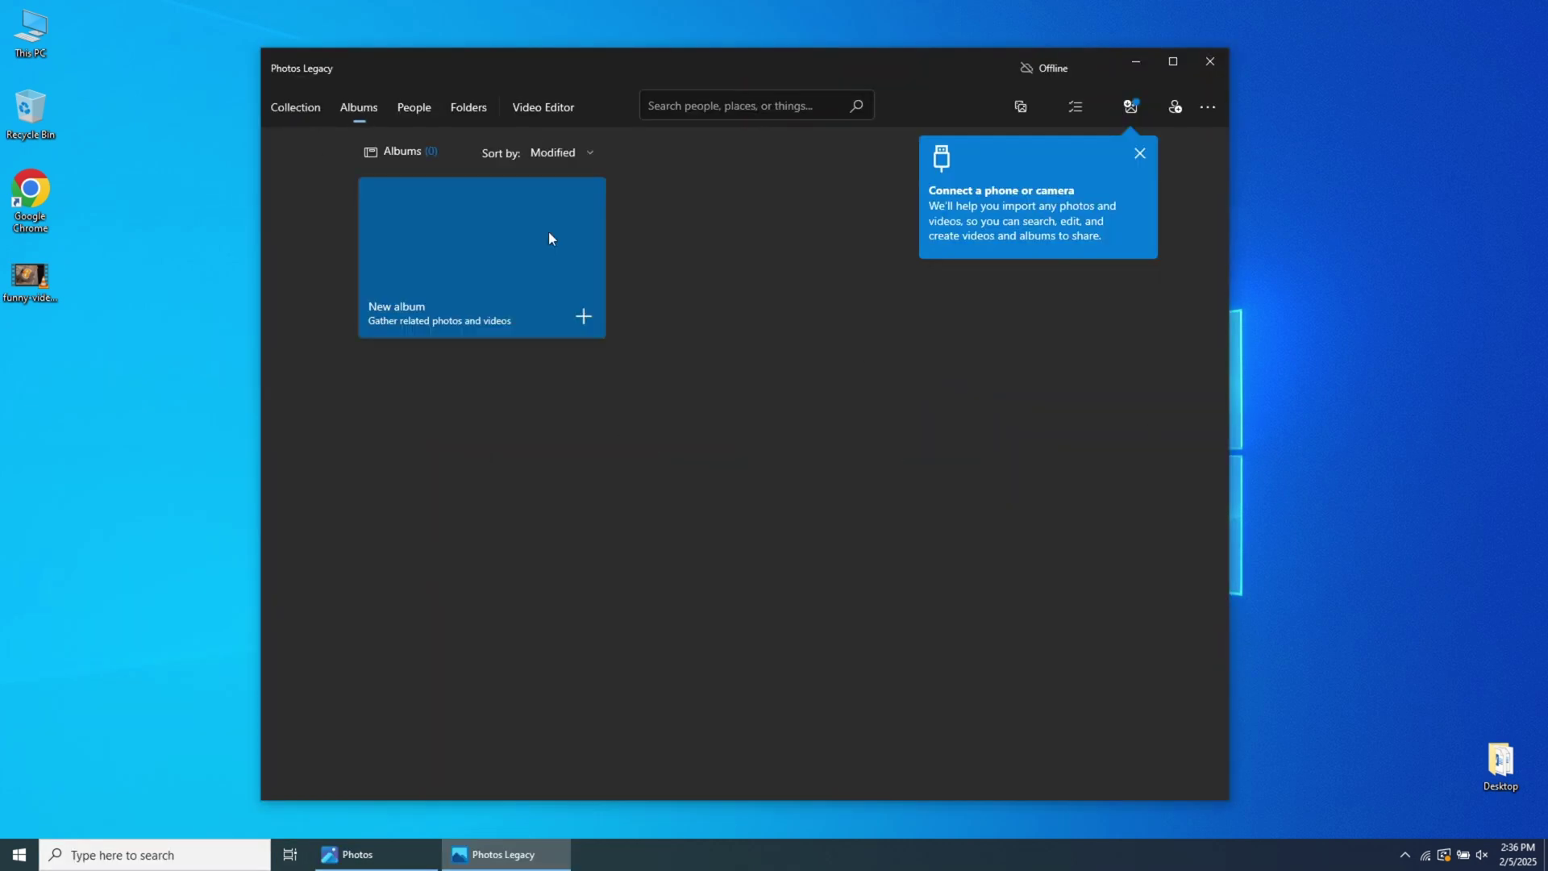
click(420, 113)
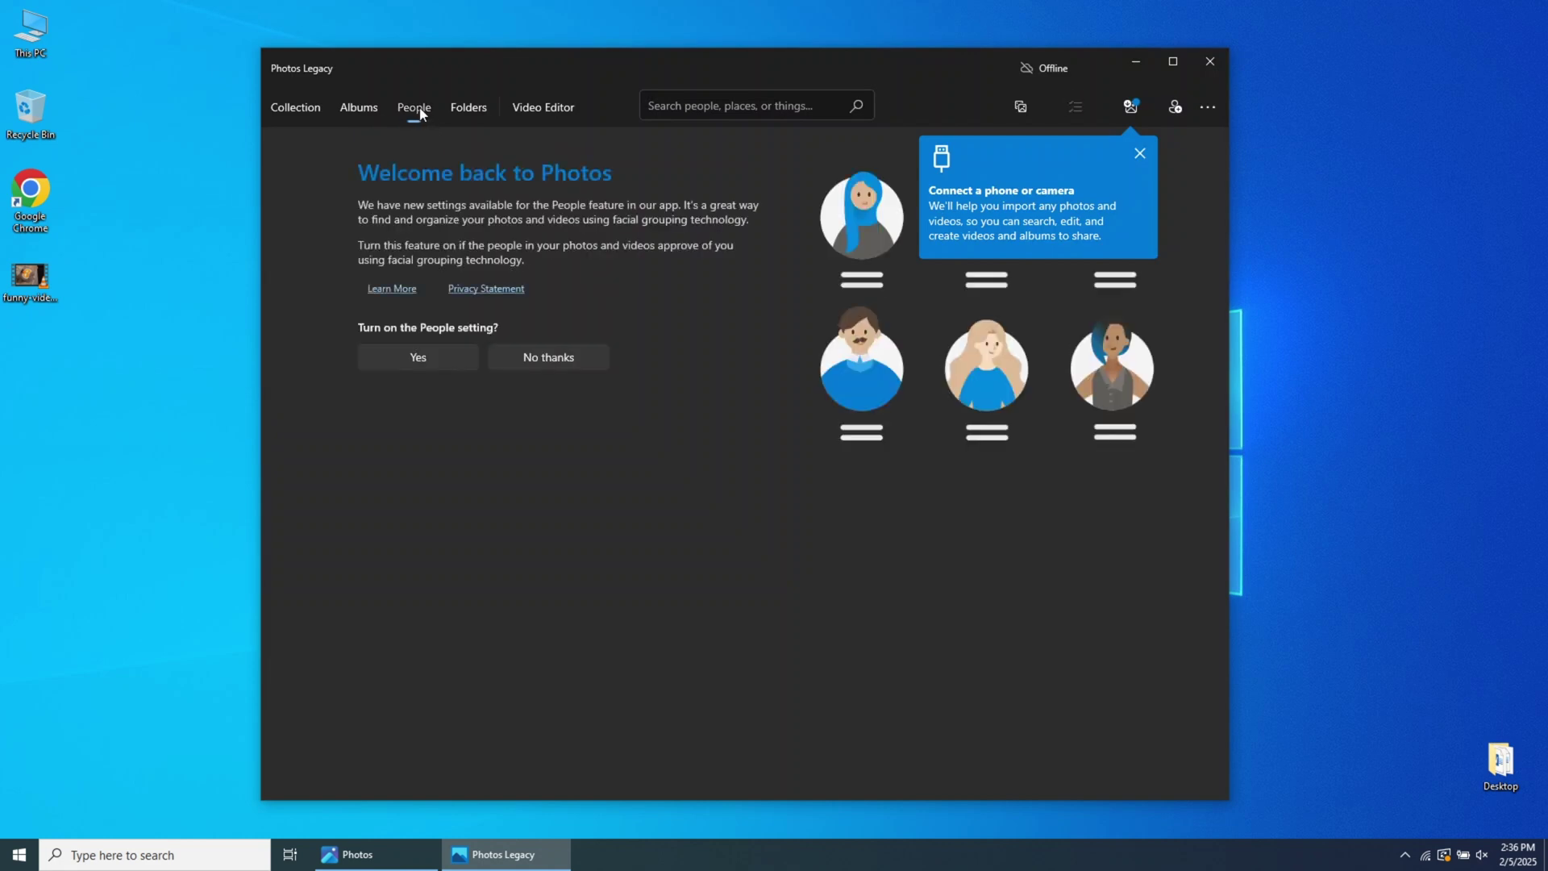
click(468, 111)
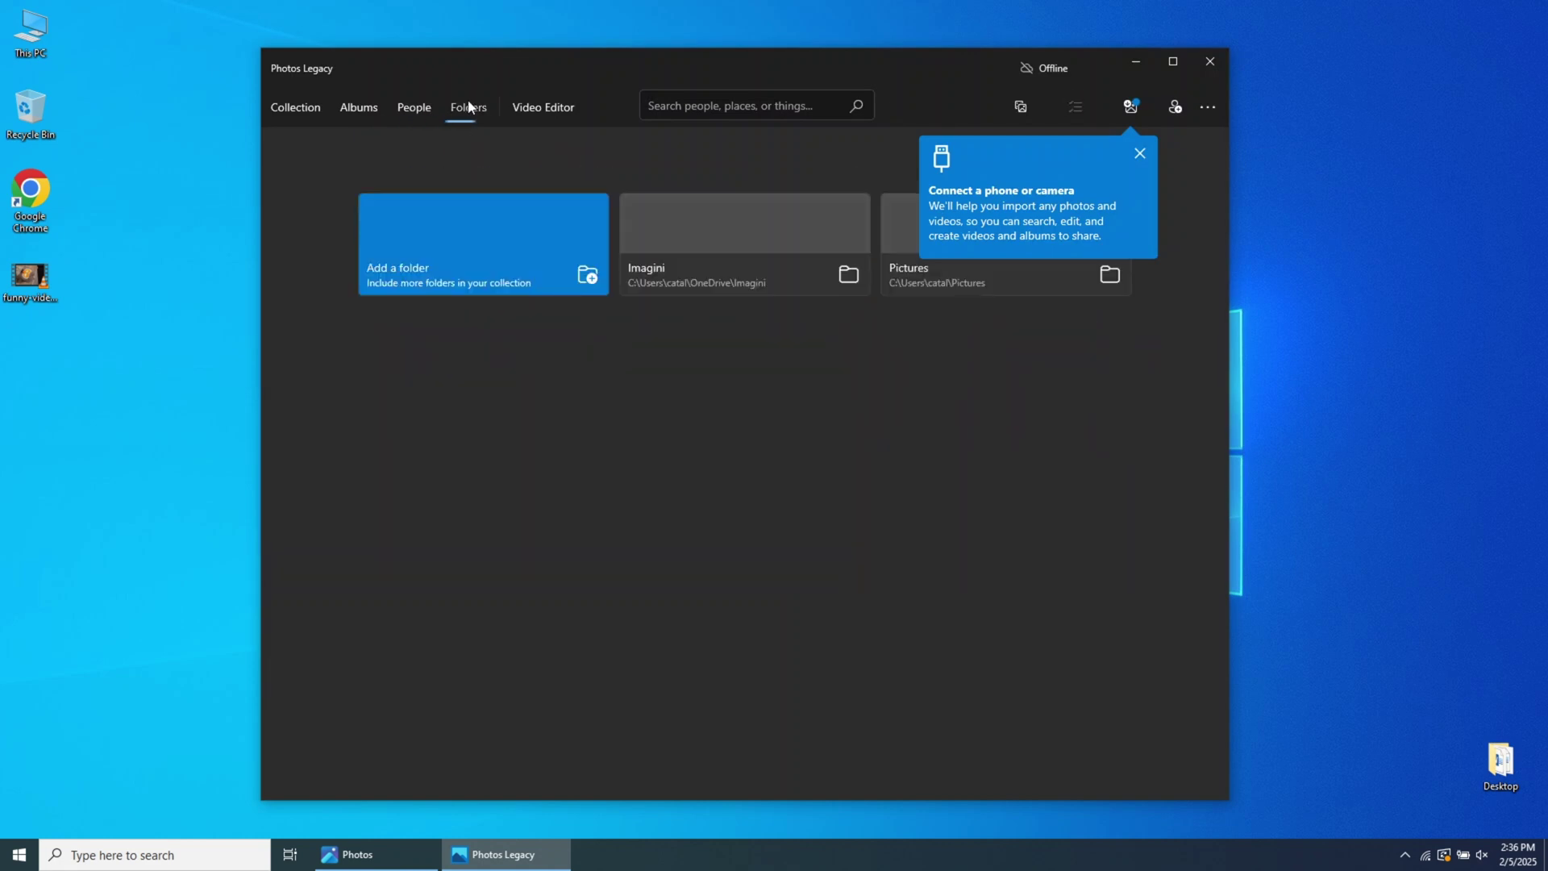
click(556, 111)
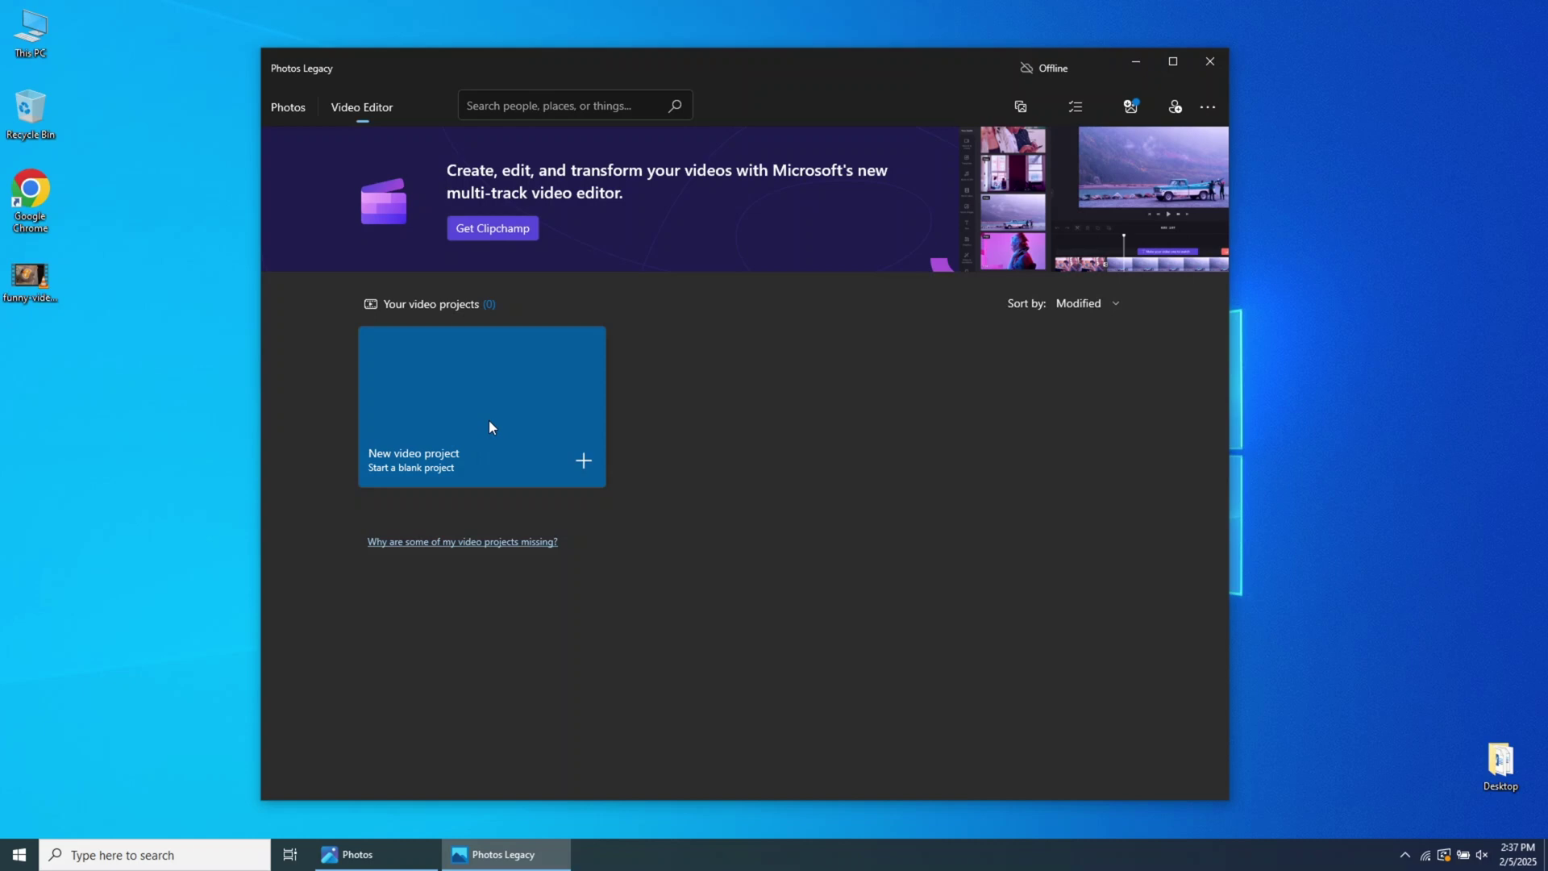
click(524, 464)
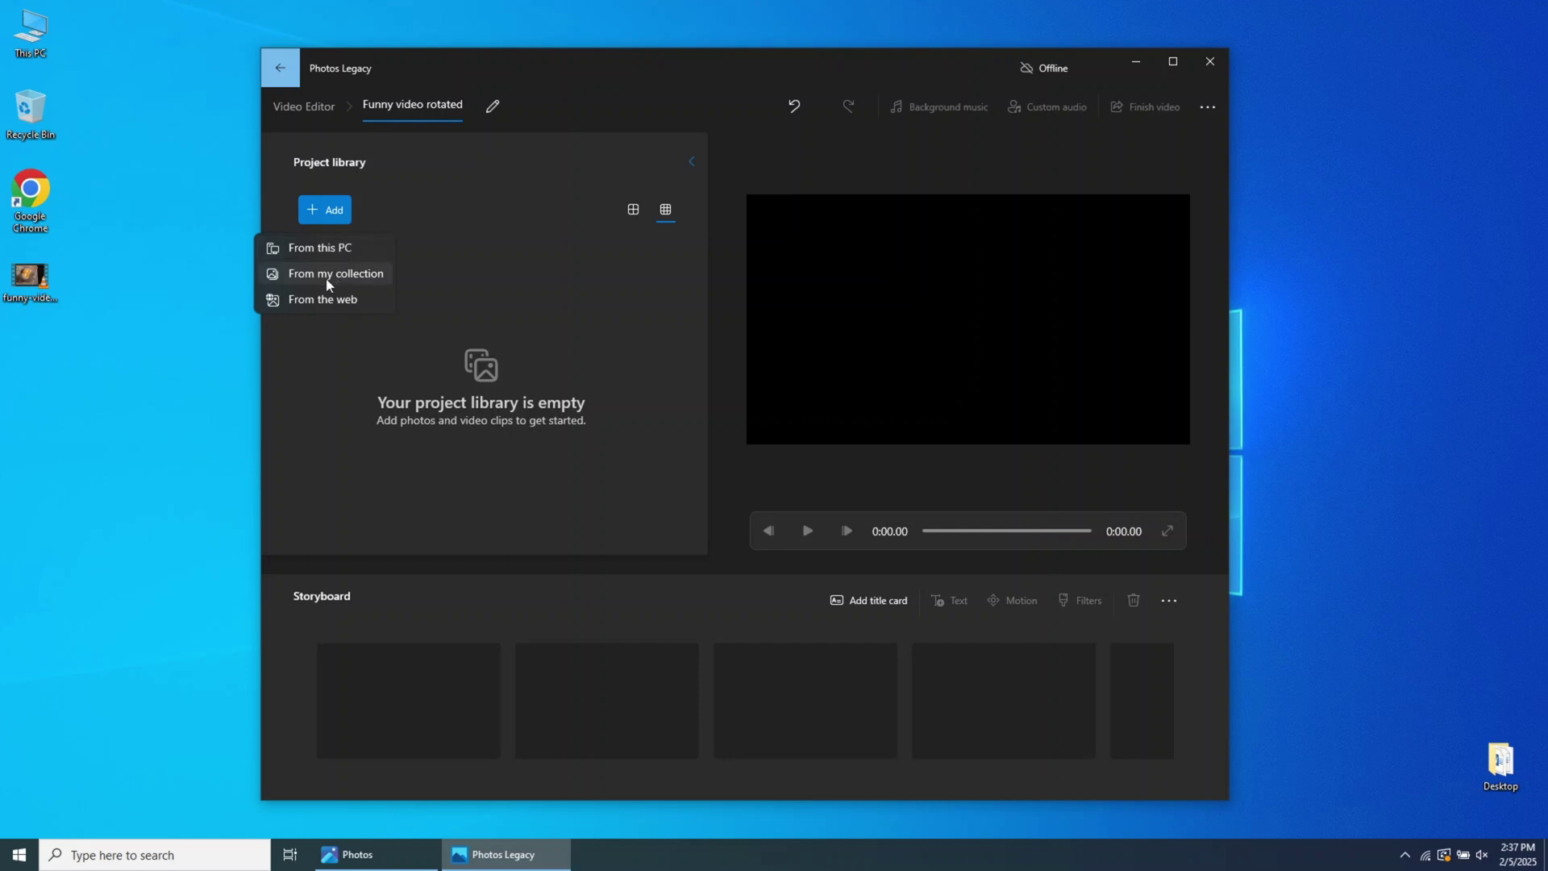
Import funny-video.mp4 from the Desktop into the project library and drag it onto the storyboard
click(332, 214)
click(333, 215)
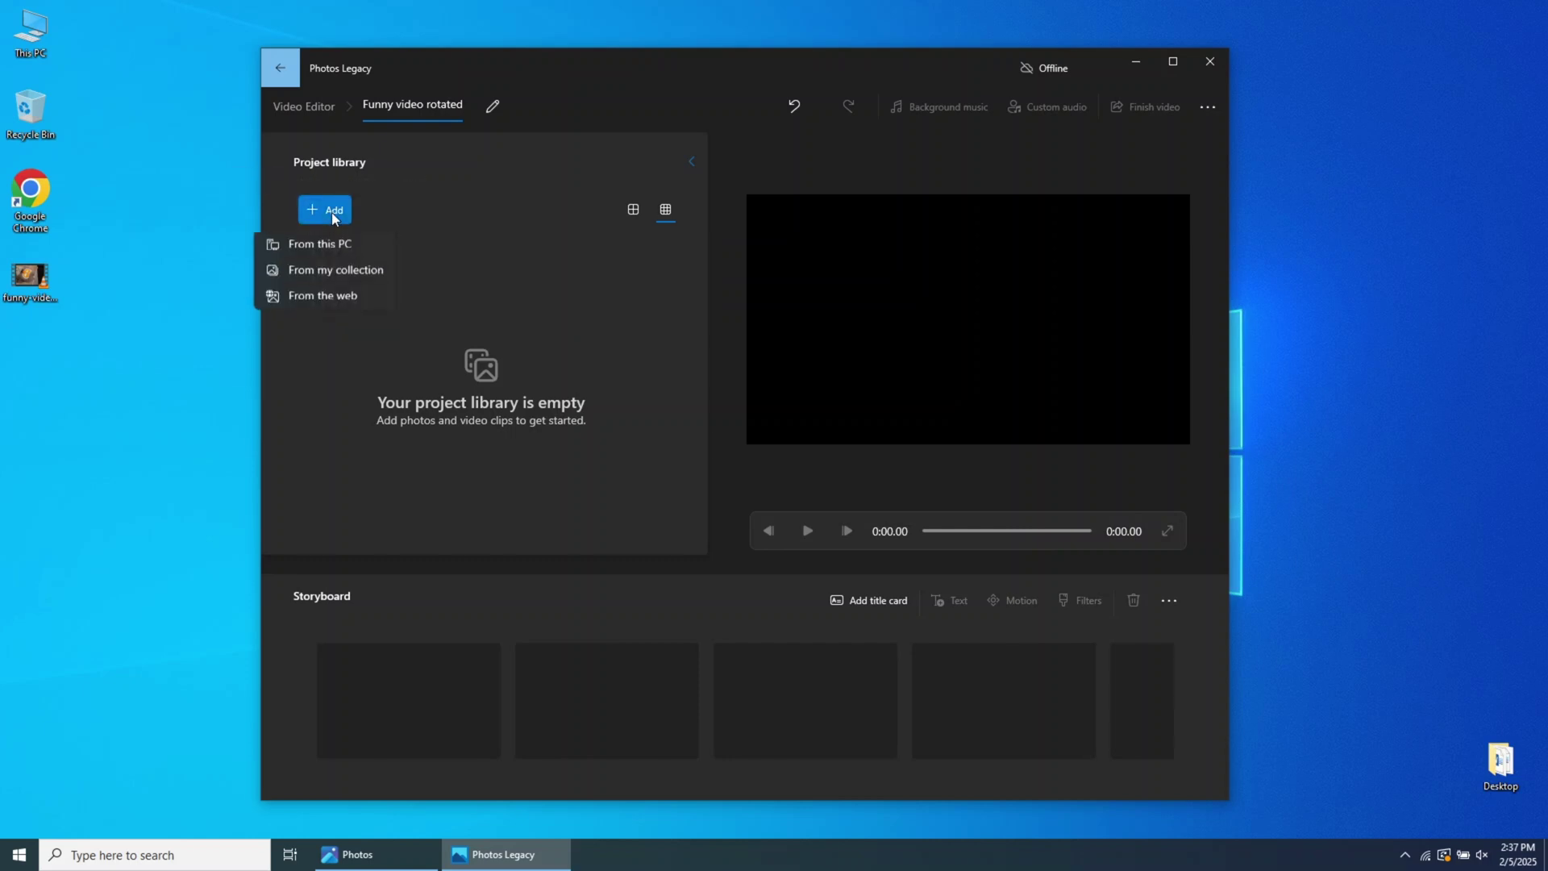
click(336, 250)
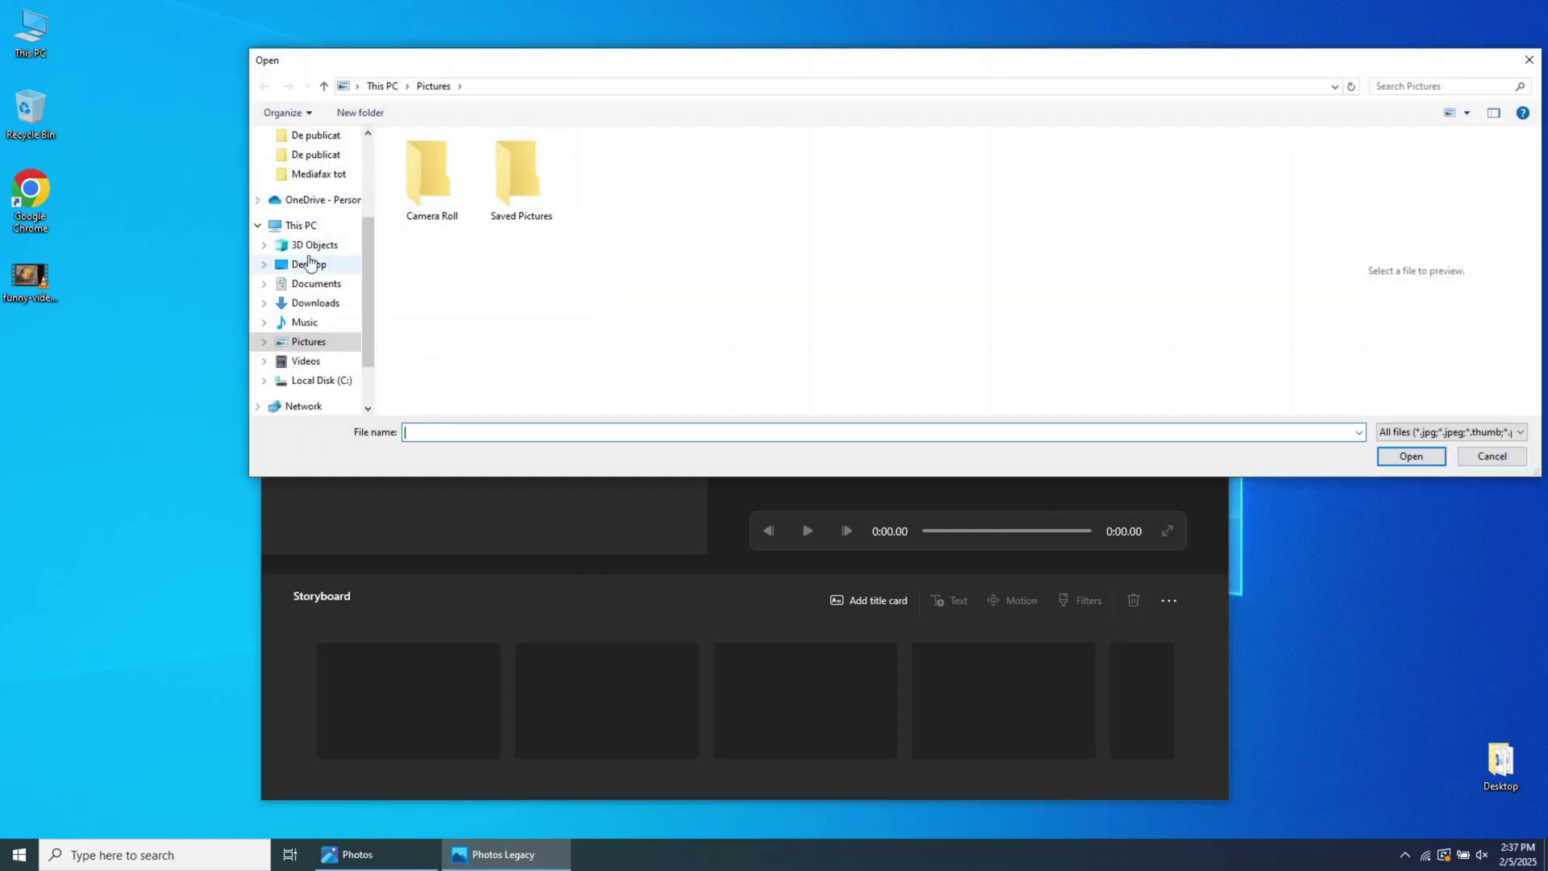
click(309, 263)
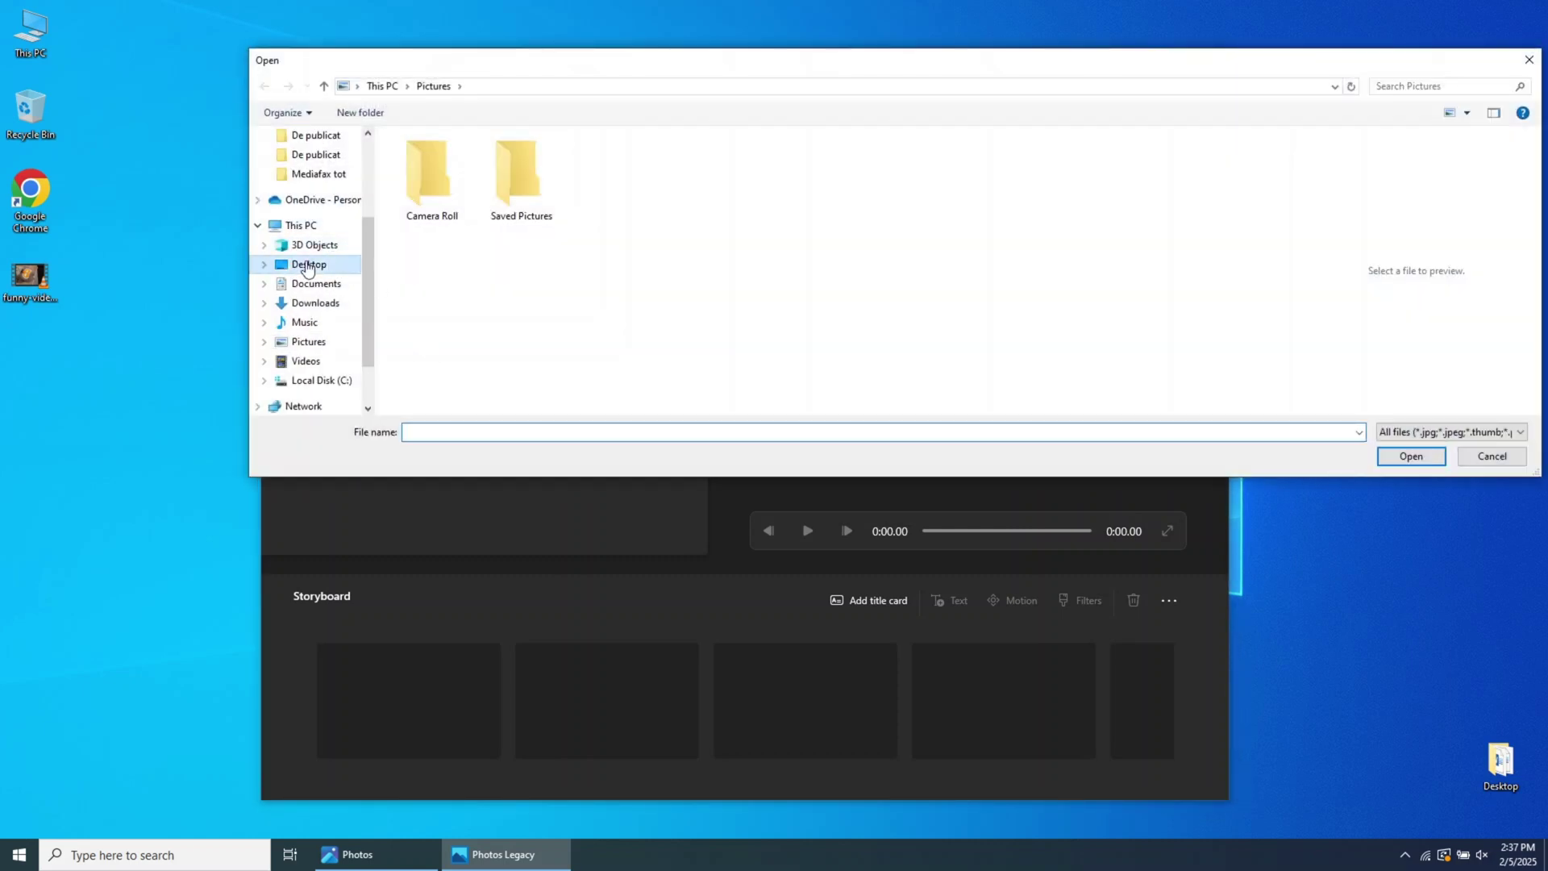
click(525, 193)
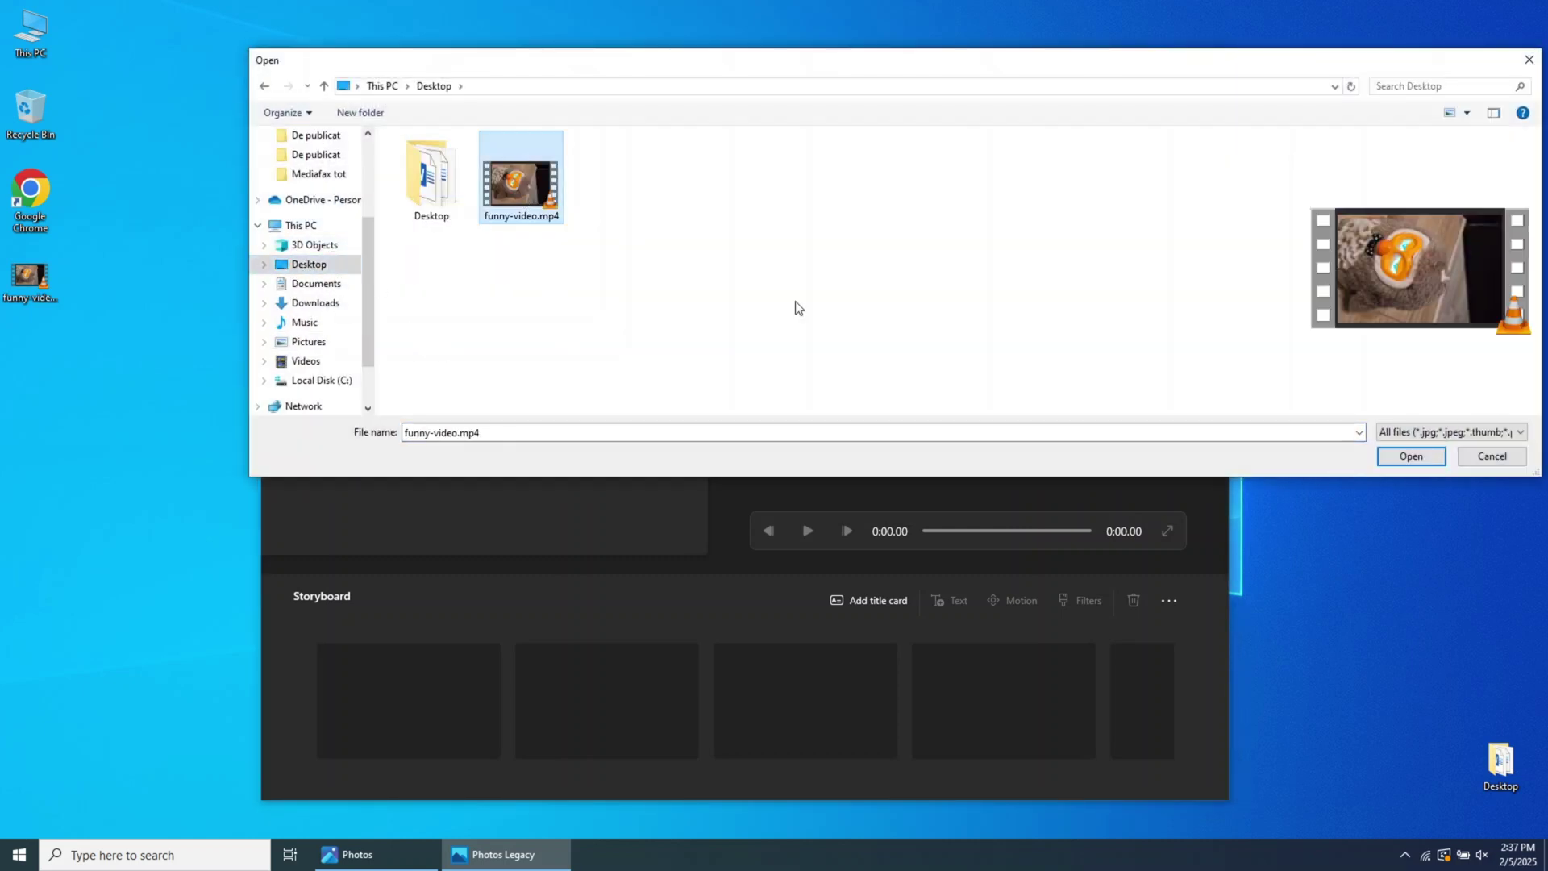
click(1411, 456)
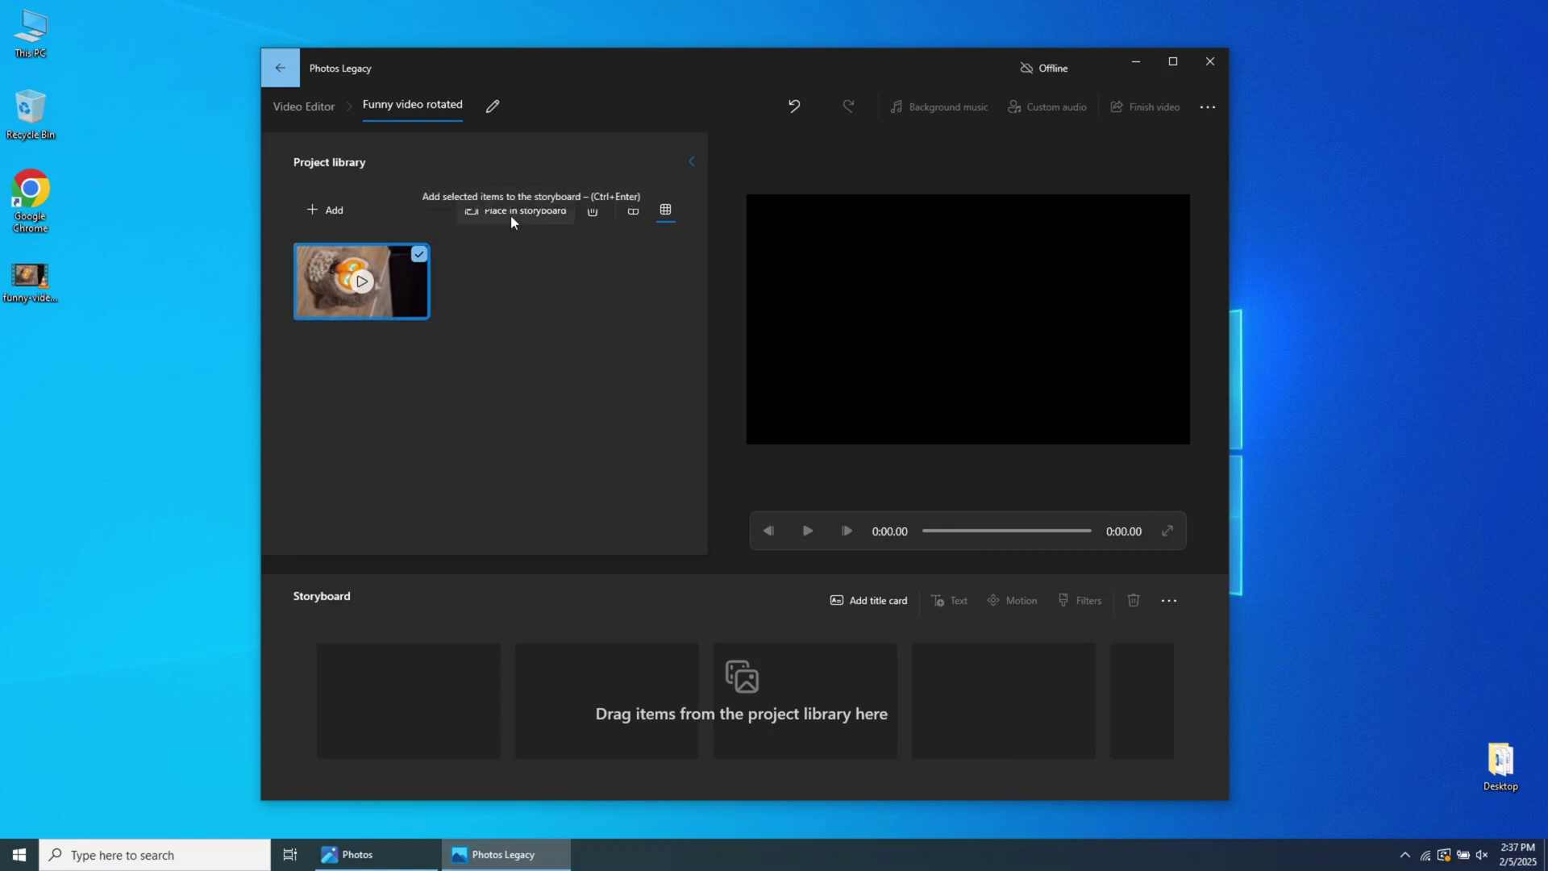
drag(392, 285, 457, 617)
drag(441, 696, 433, 697)
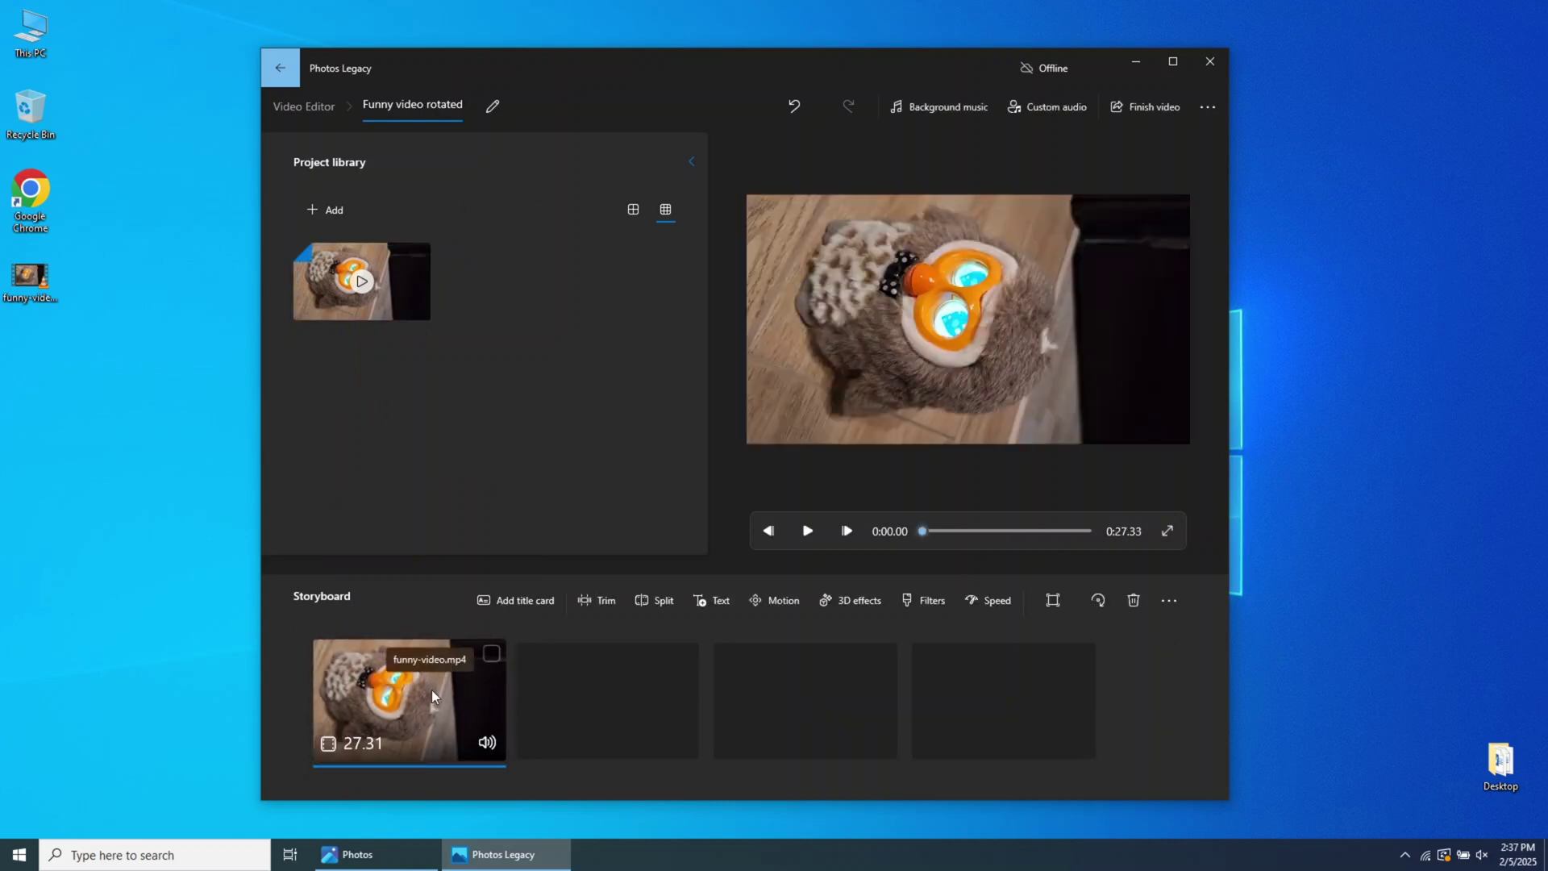
Maximize the editor and rotate the storyboard clip three quarter turns until it stands upright
click(1173, 62)
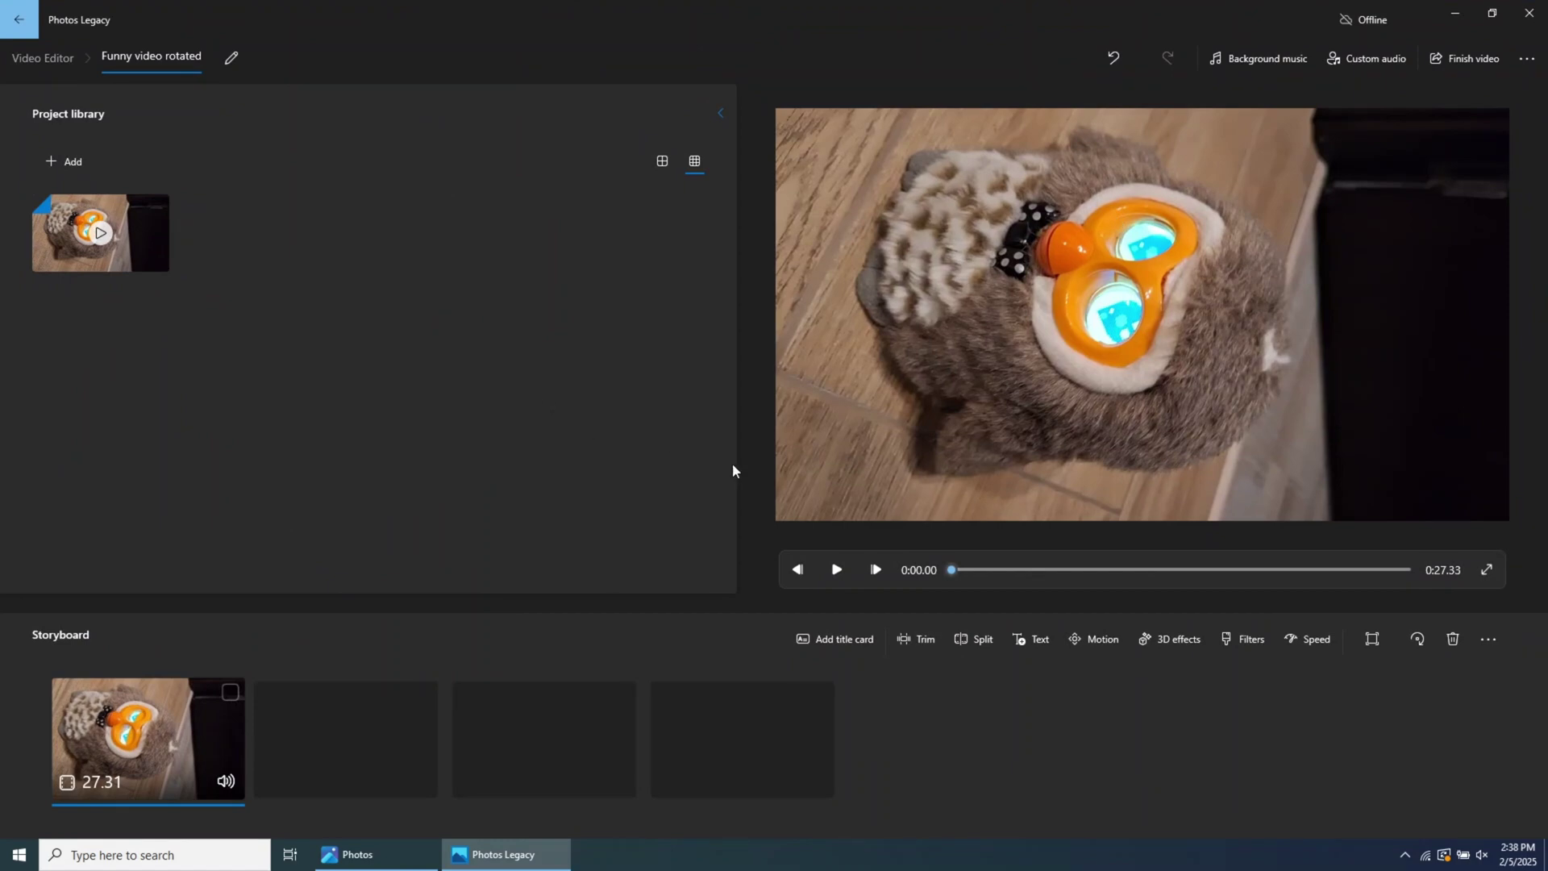
click(1419, 639)
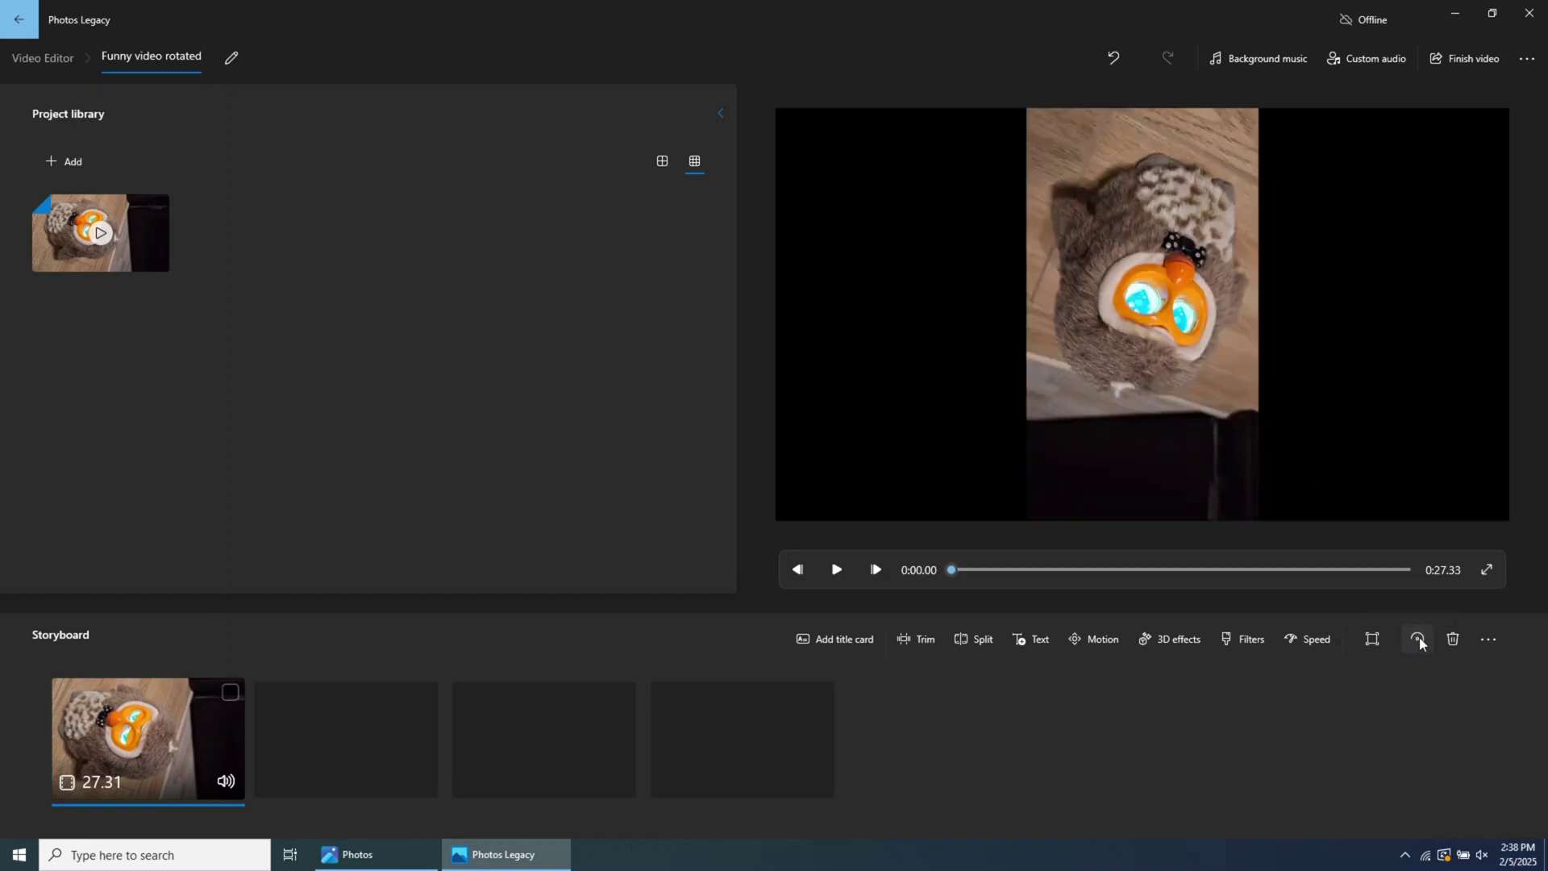
click(1419, 639)
click(1419, 639)
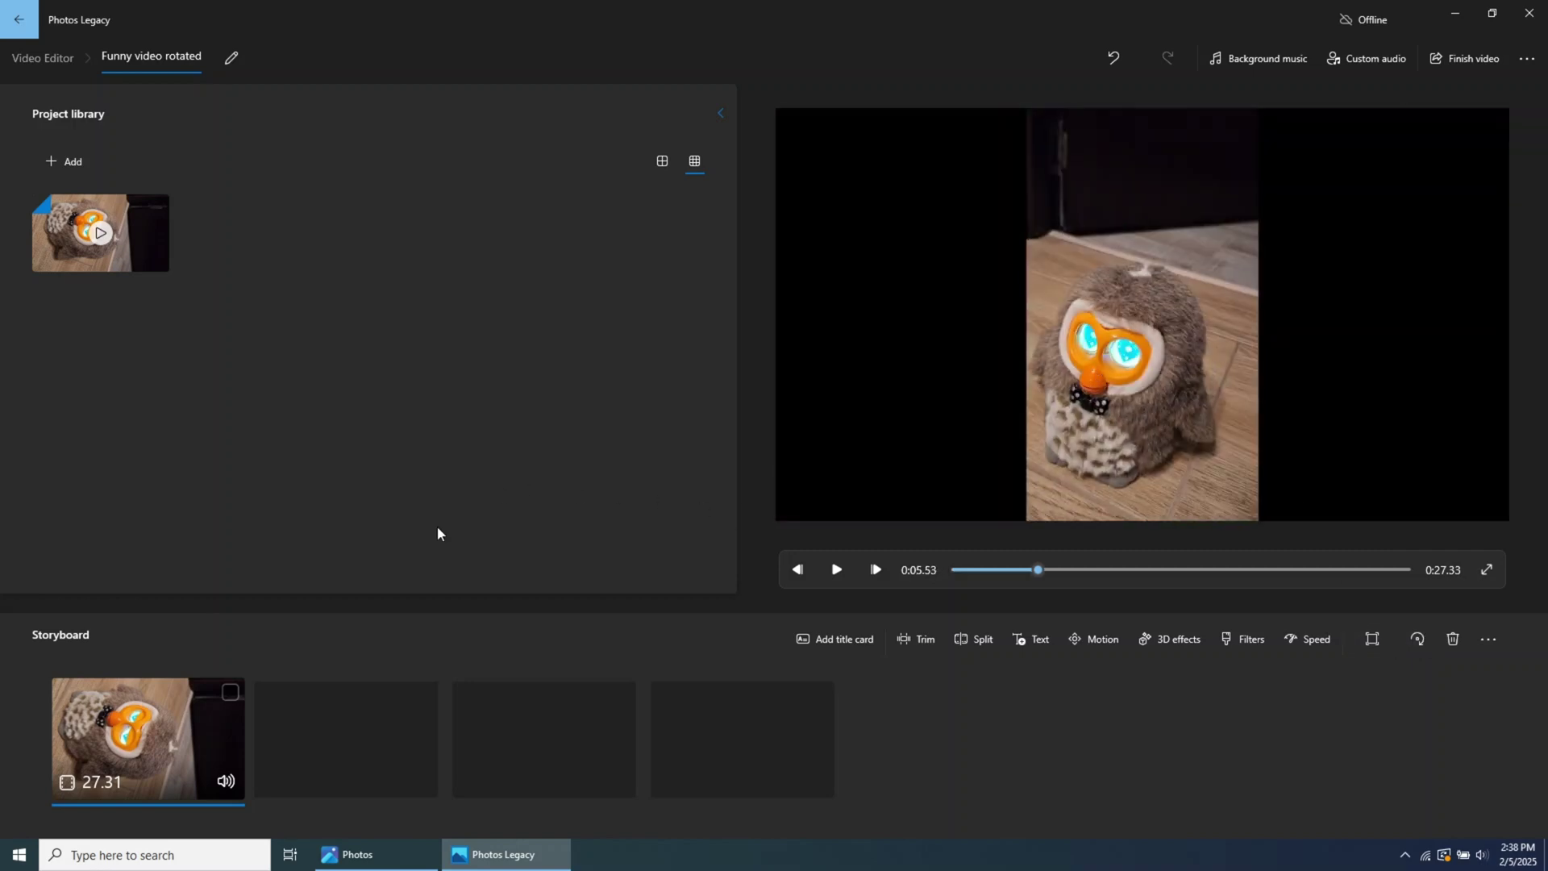
Play the rotated clip in the preview to check its upright orientation
right_click(172, 729)
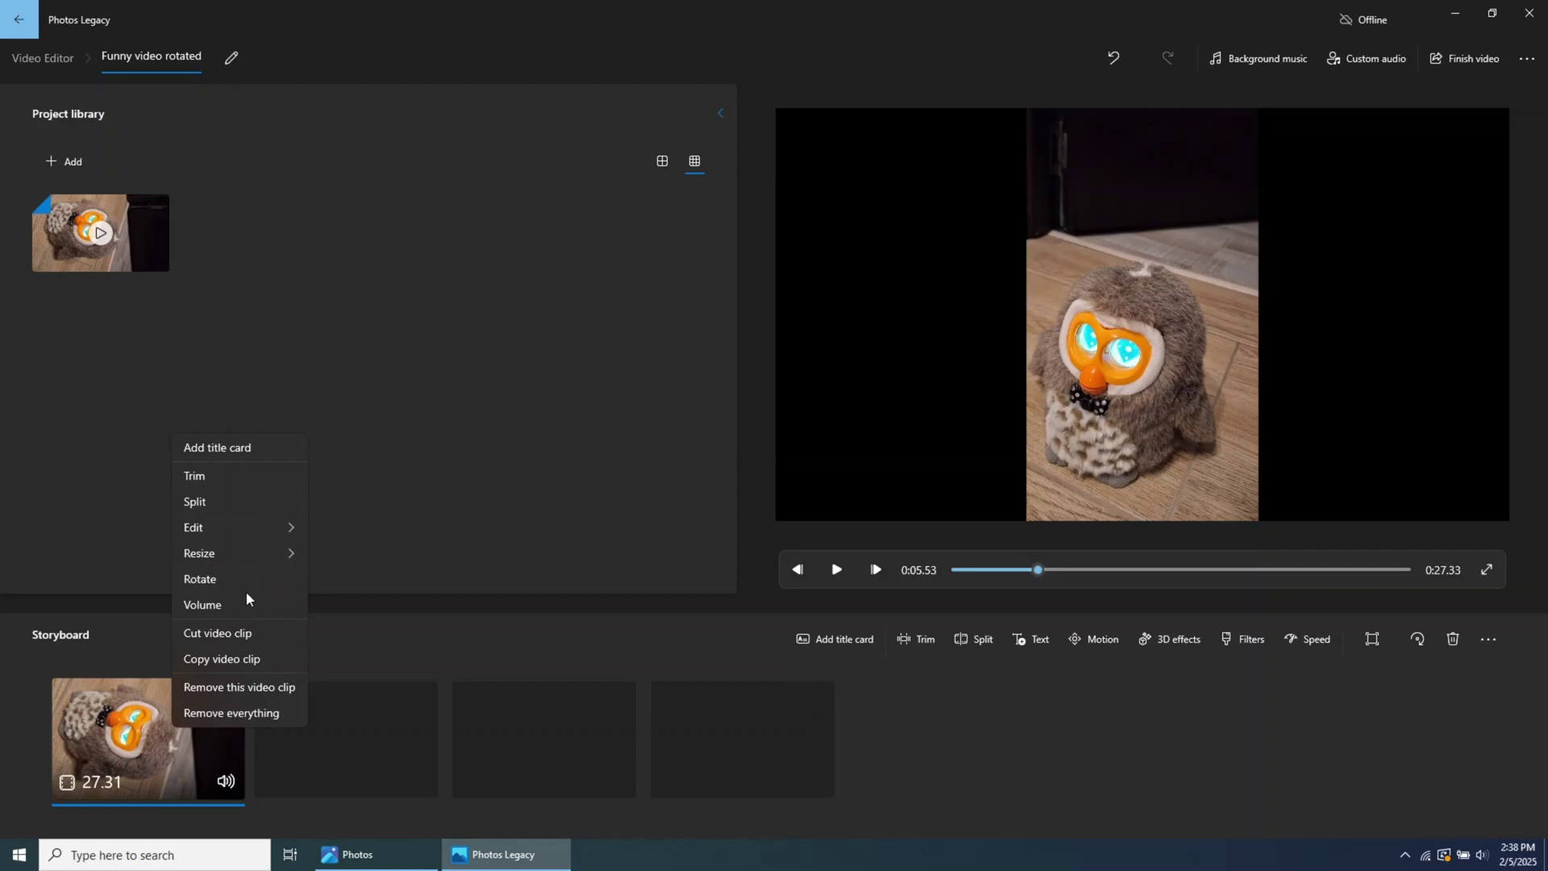
click(1105, 345)
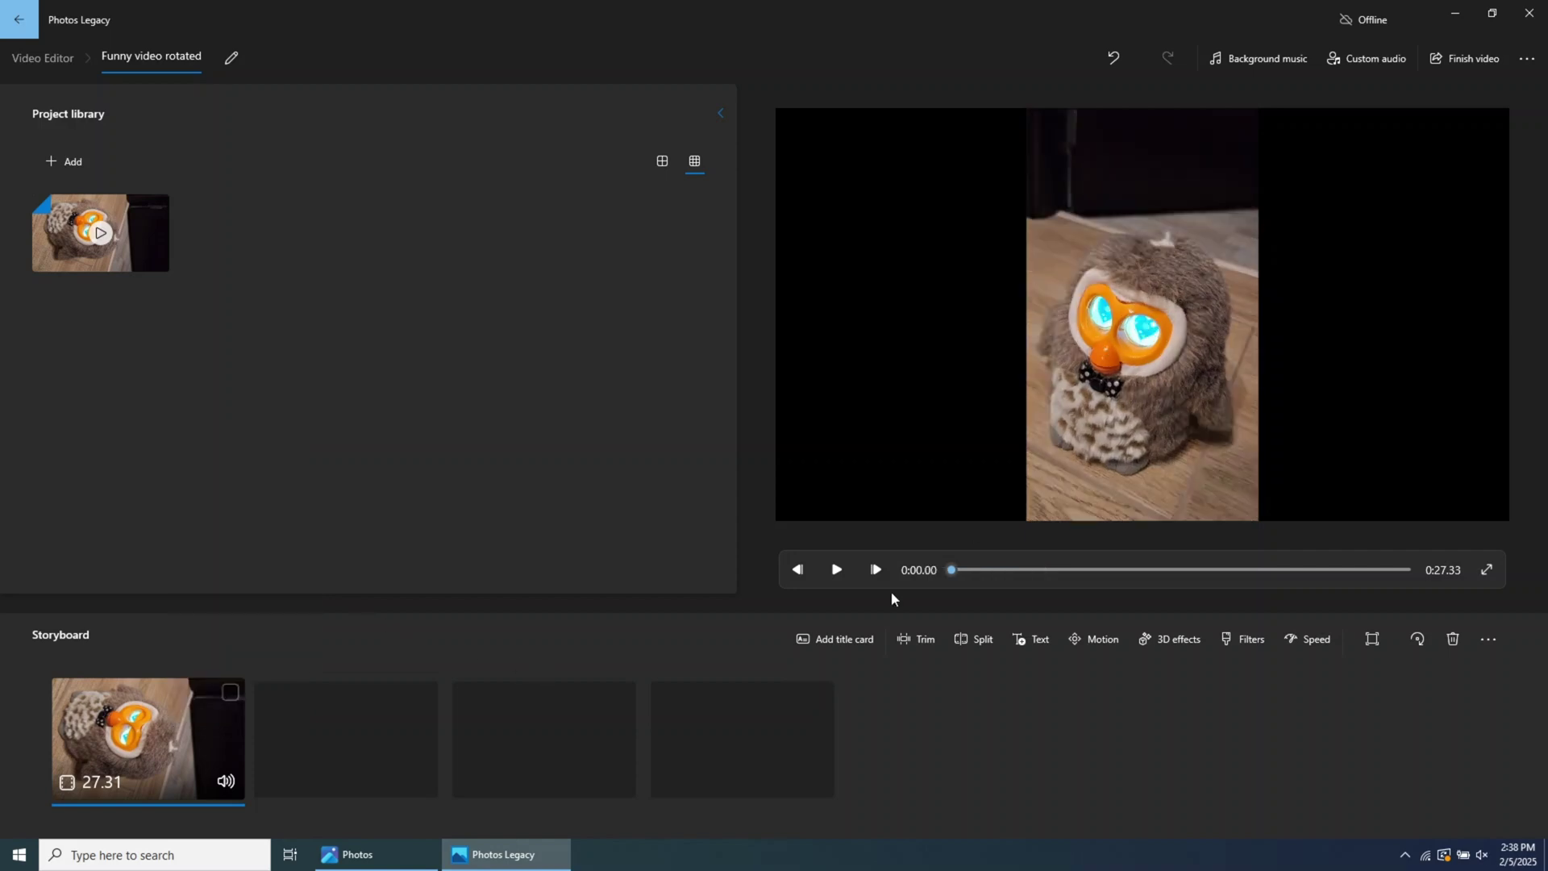
click(836, 571)
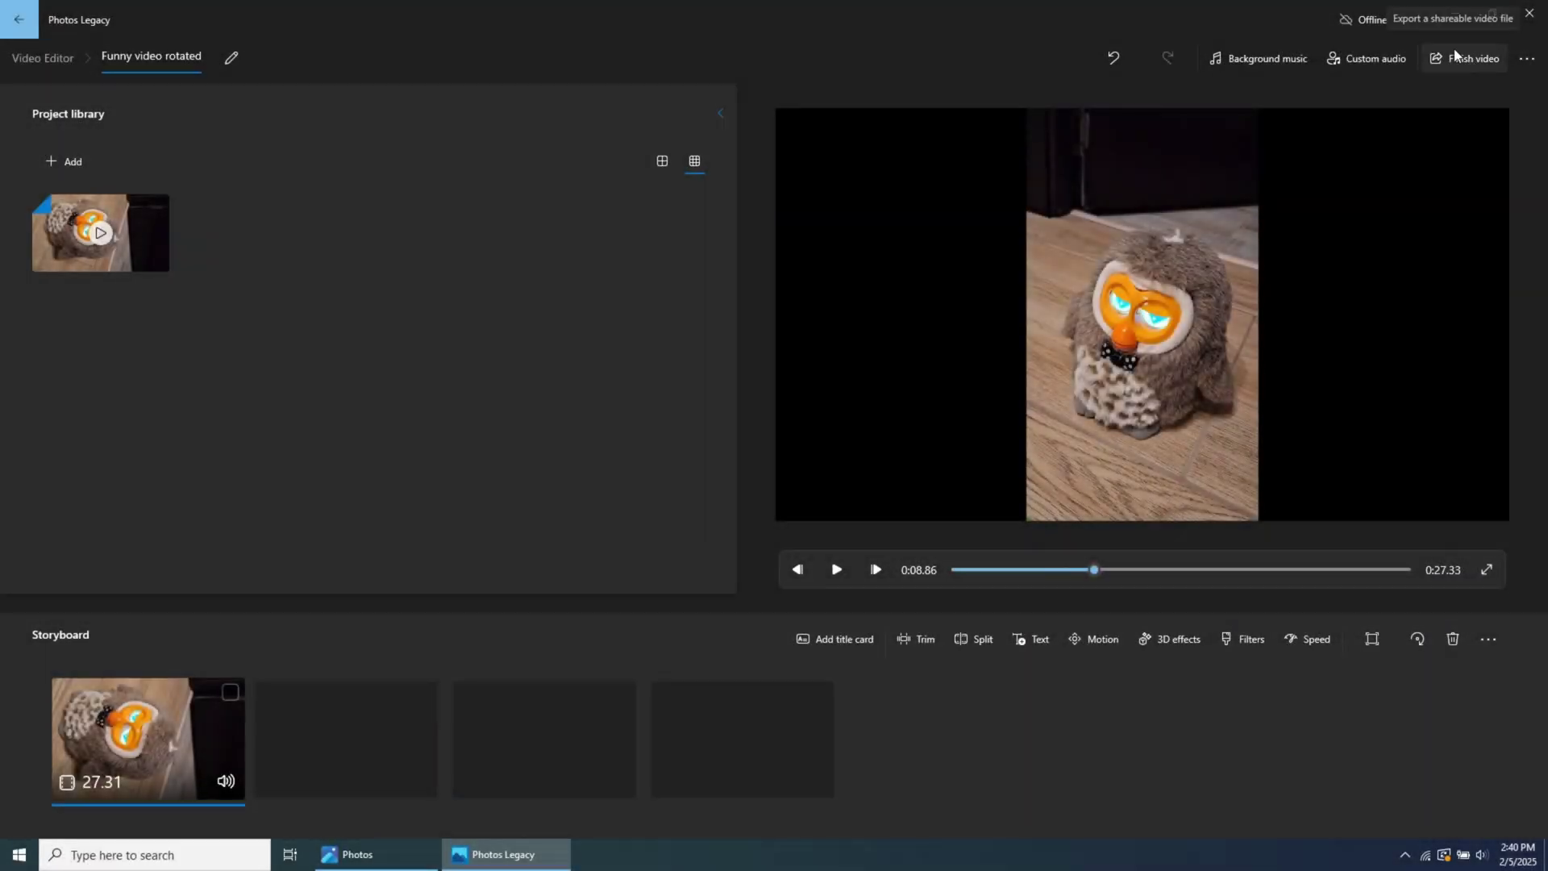
Start Finish video and keep High 1080p as the export quality
click(1469, 59)
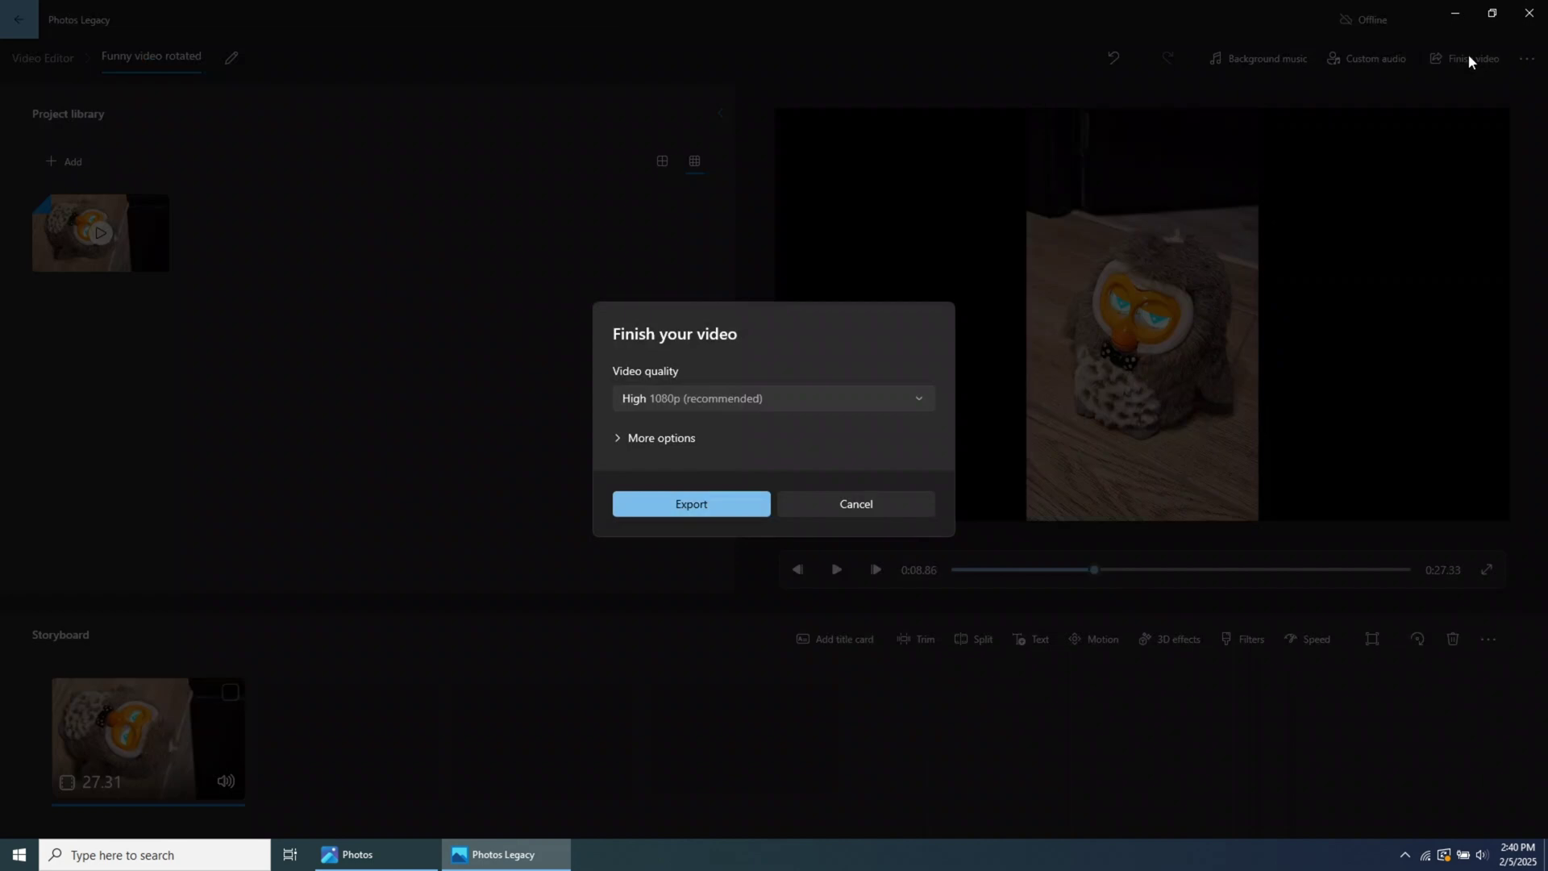
click(919, 398)
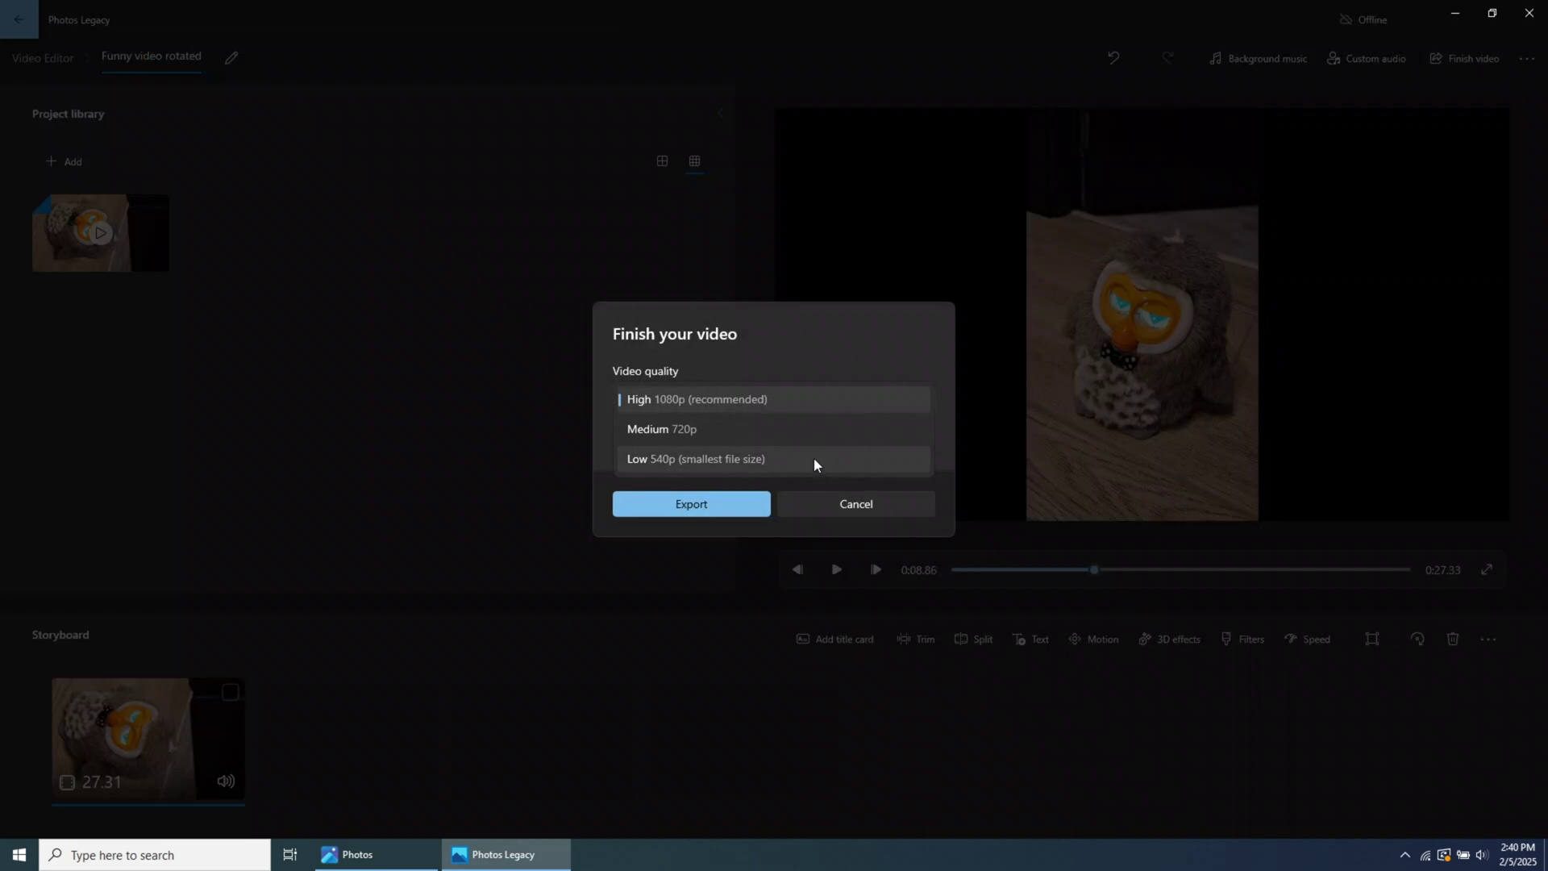
click(789, 400)
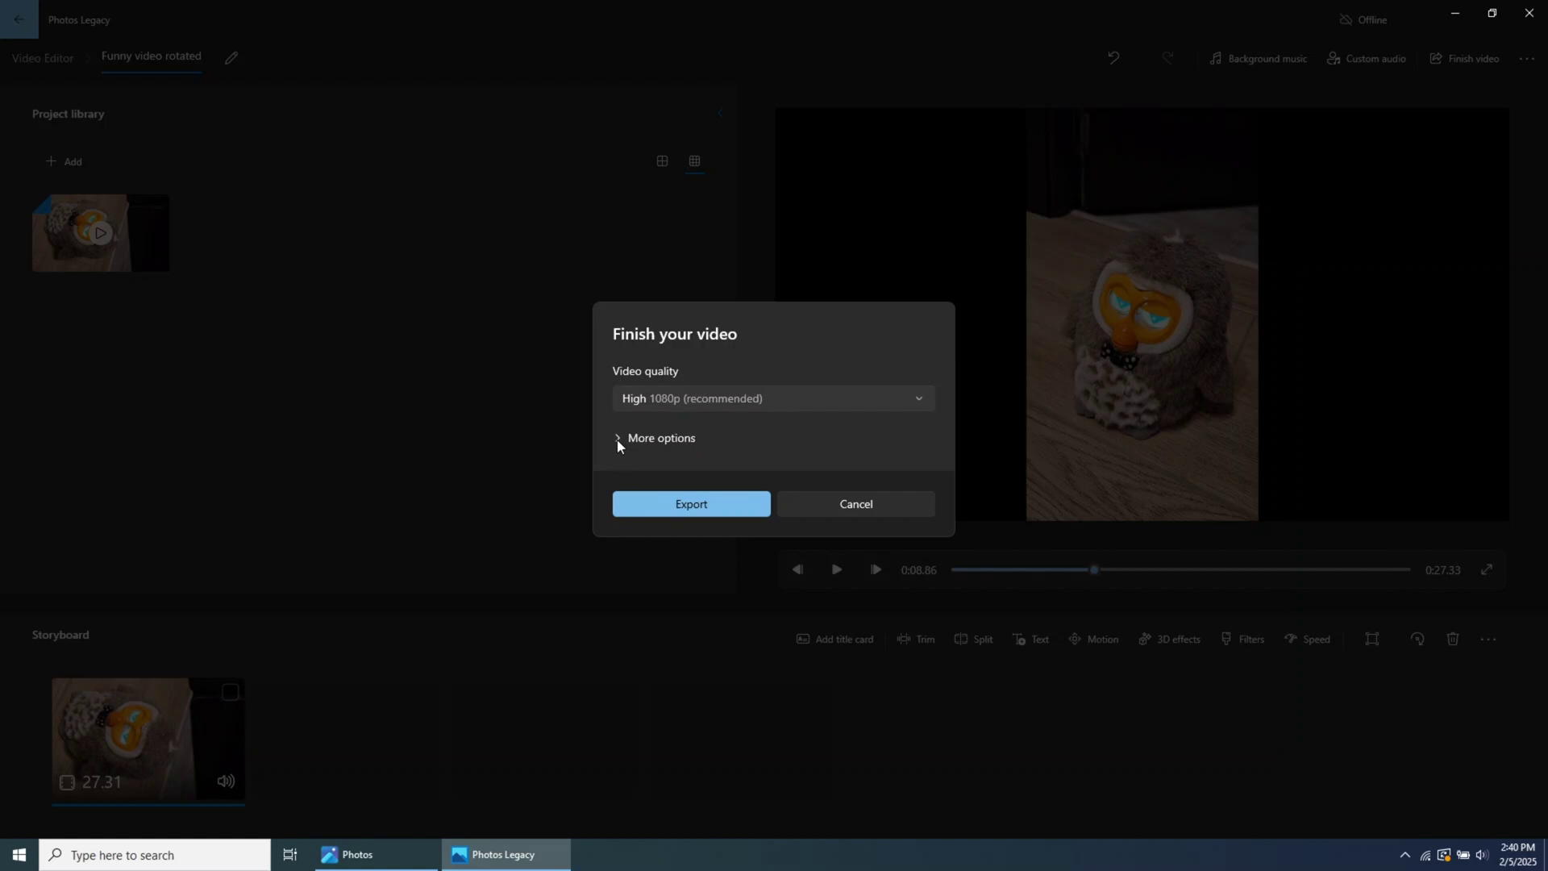
click(618, 442)
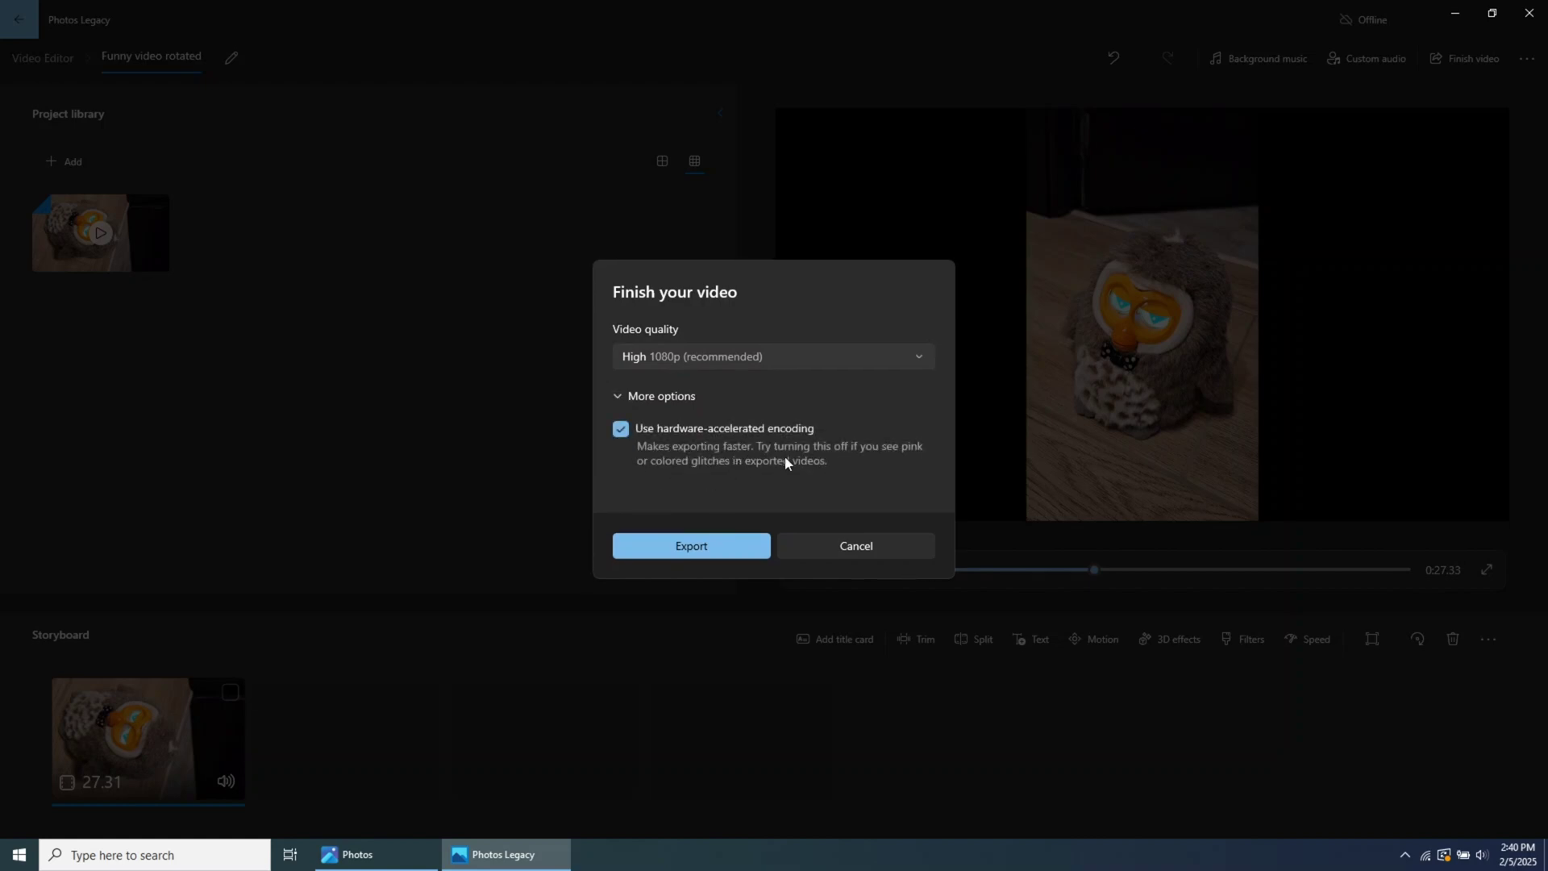
click(689, 404)
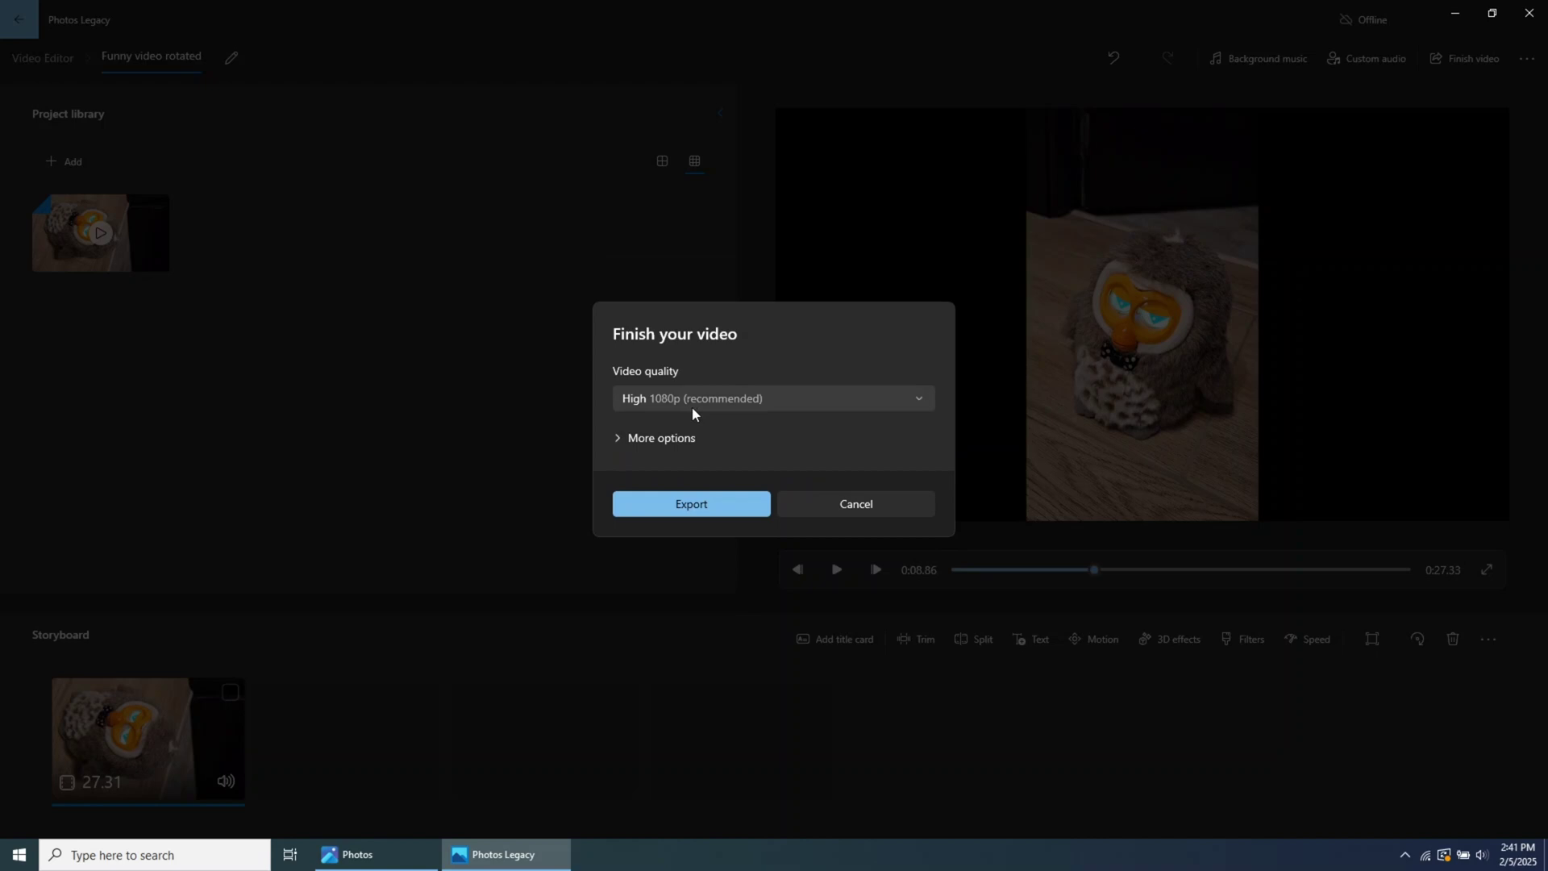
Export the video to the Desktop as Funny video rotated.mp4
click(690, 504)
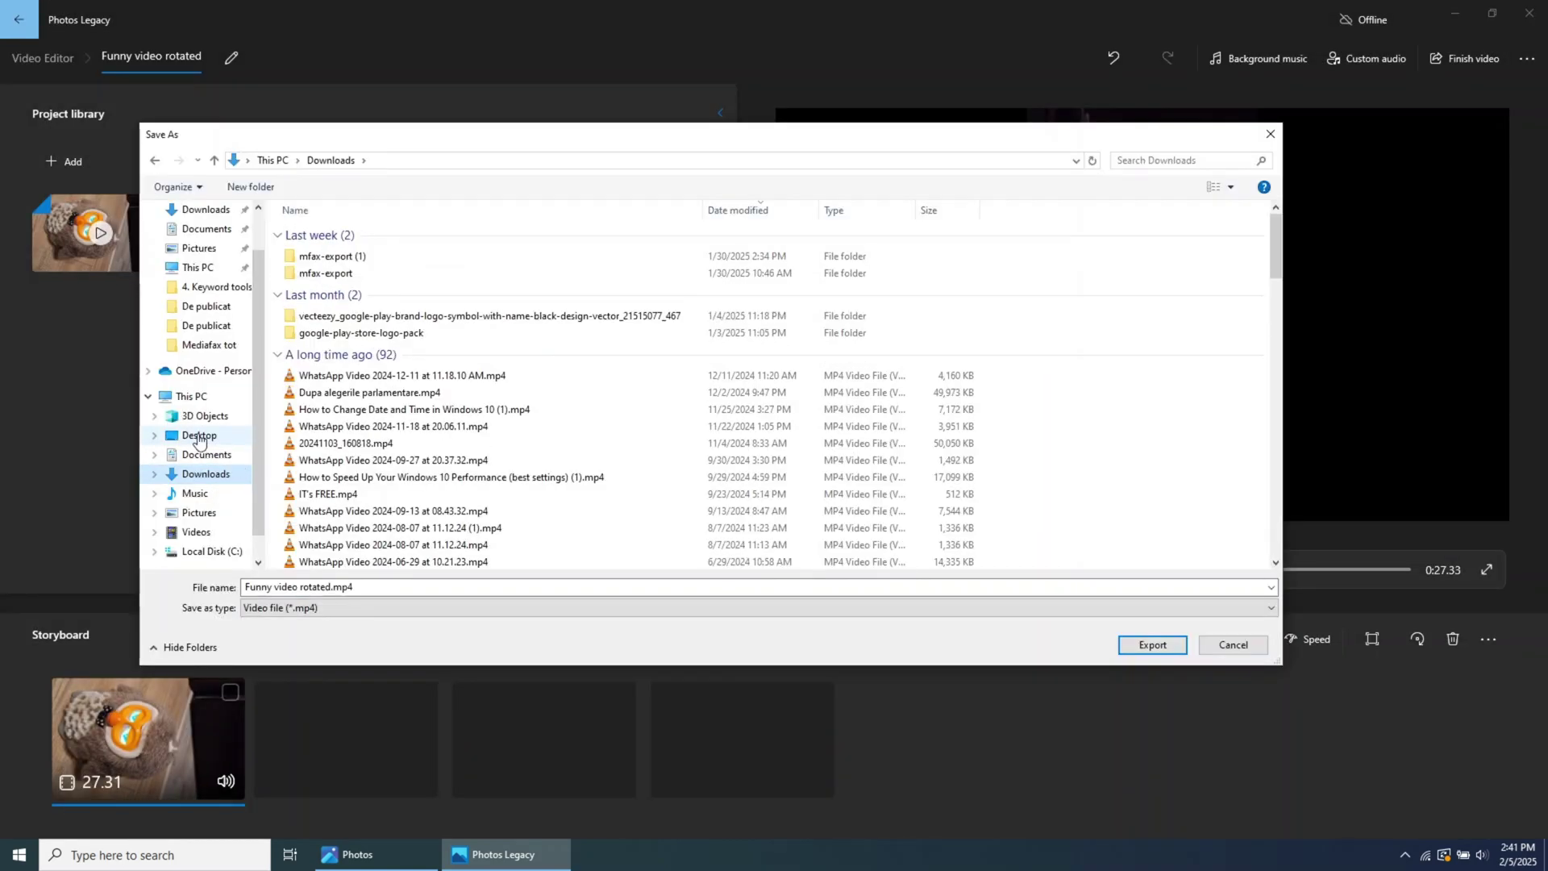
click(200, 435)
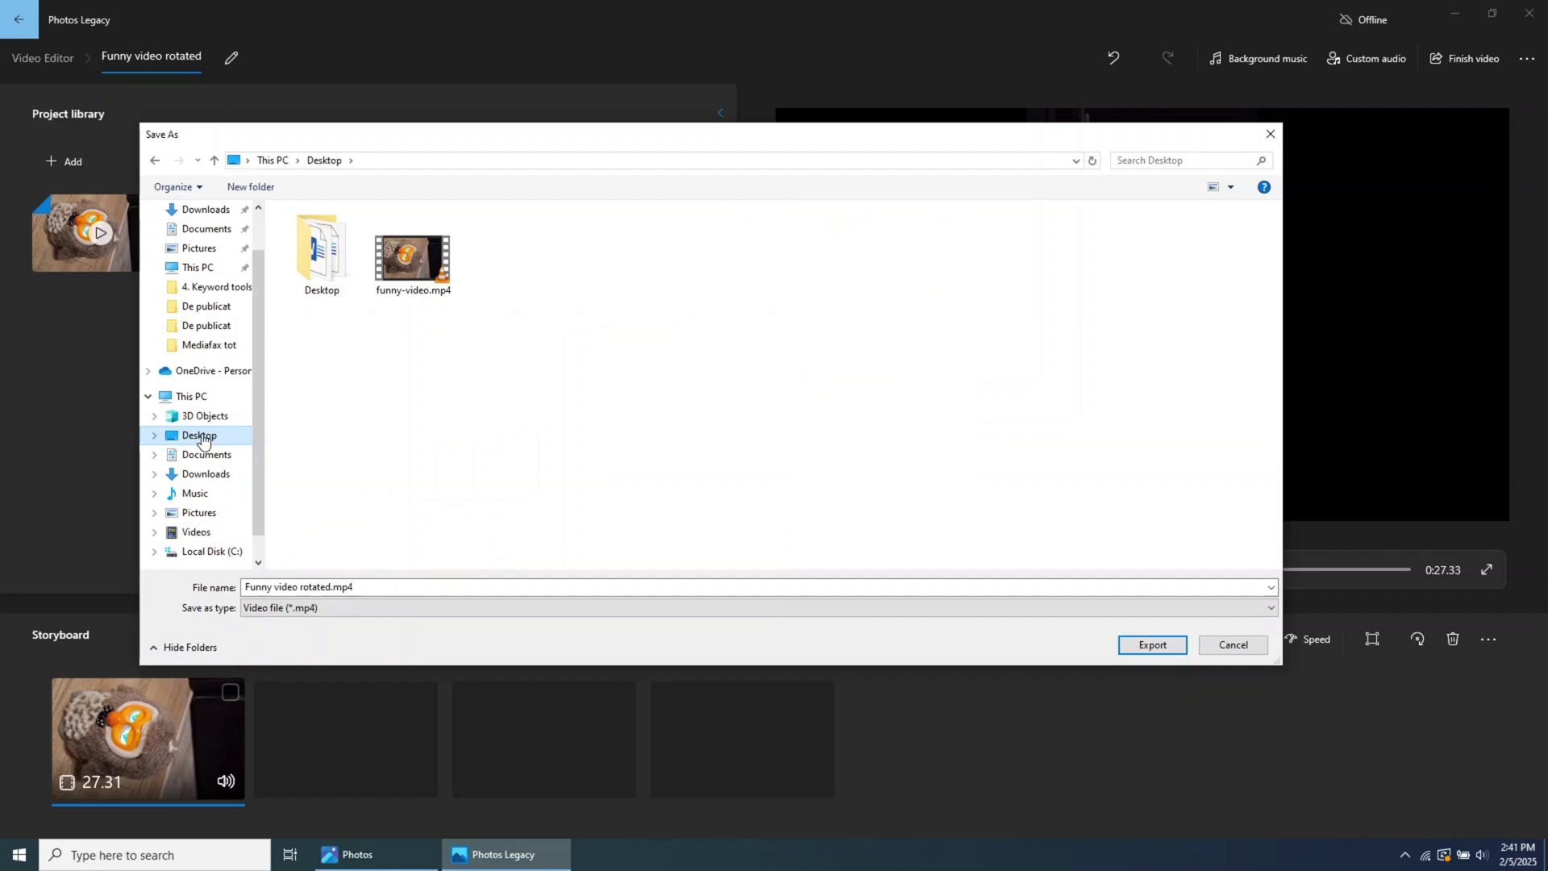
click(1161, 647)
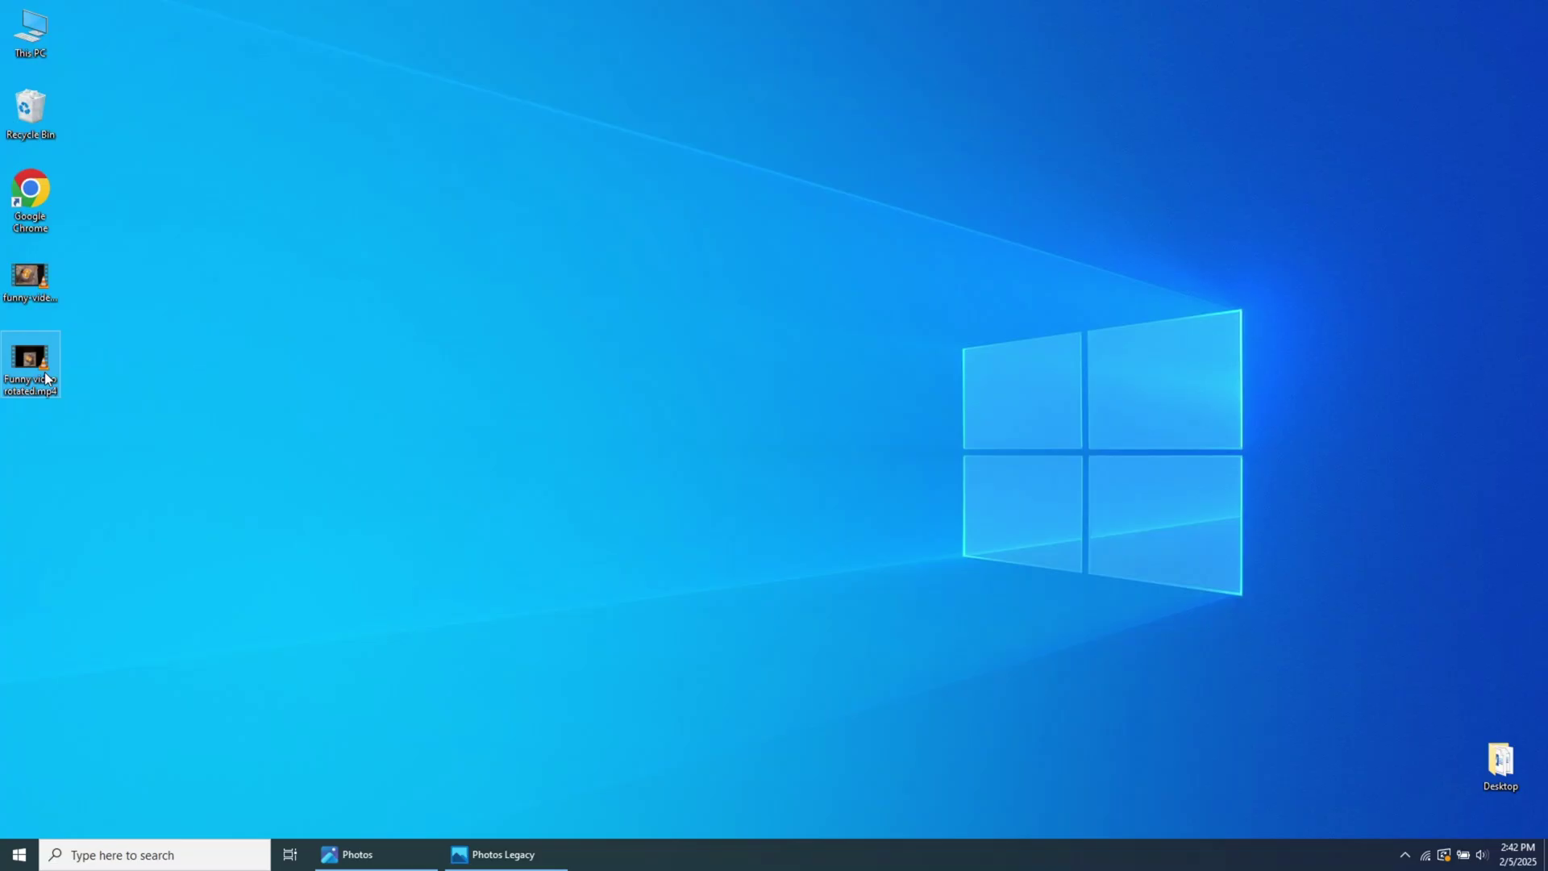
Open the exported Funny video rotated file in Media Player and maximize the player
right_click(45, 375)
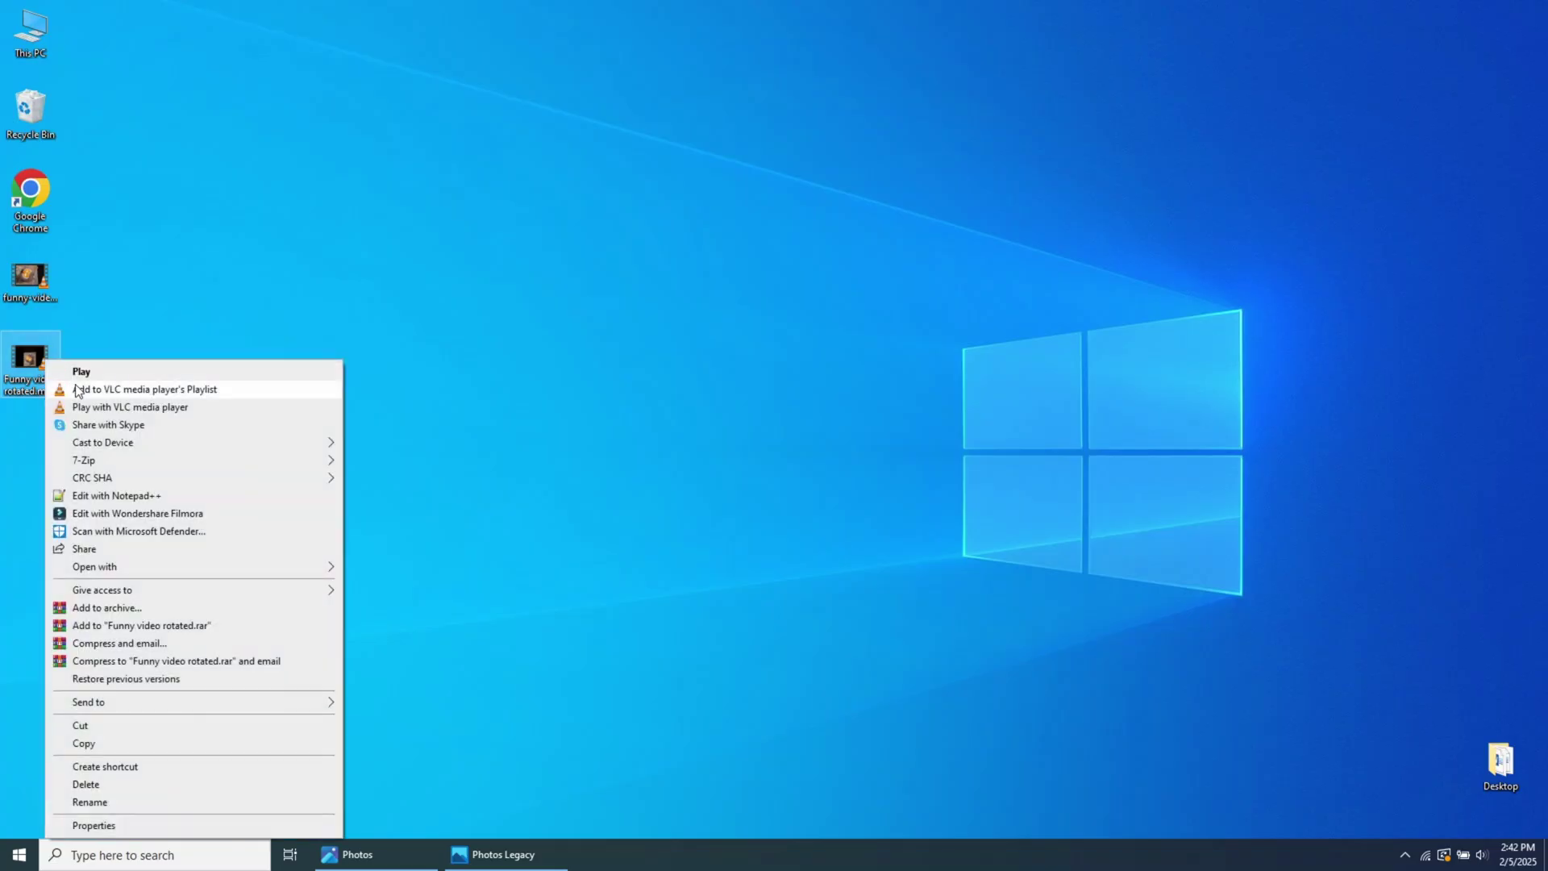
mouse_move(272, 573)
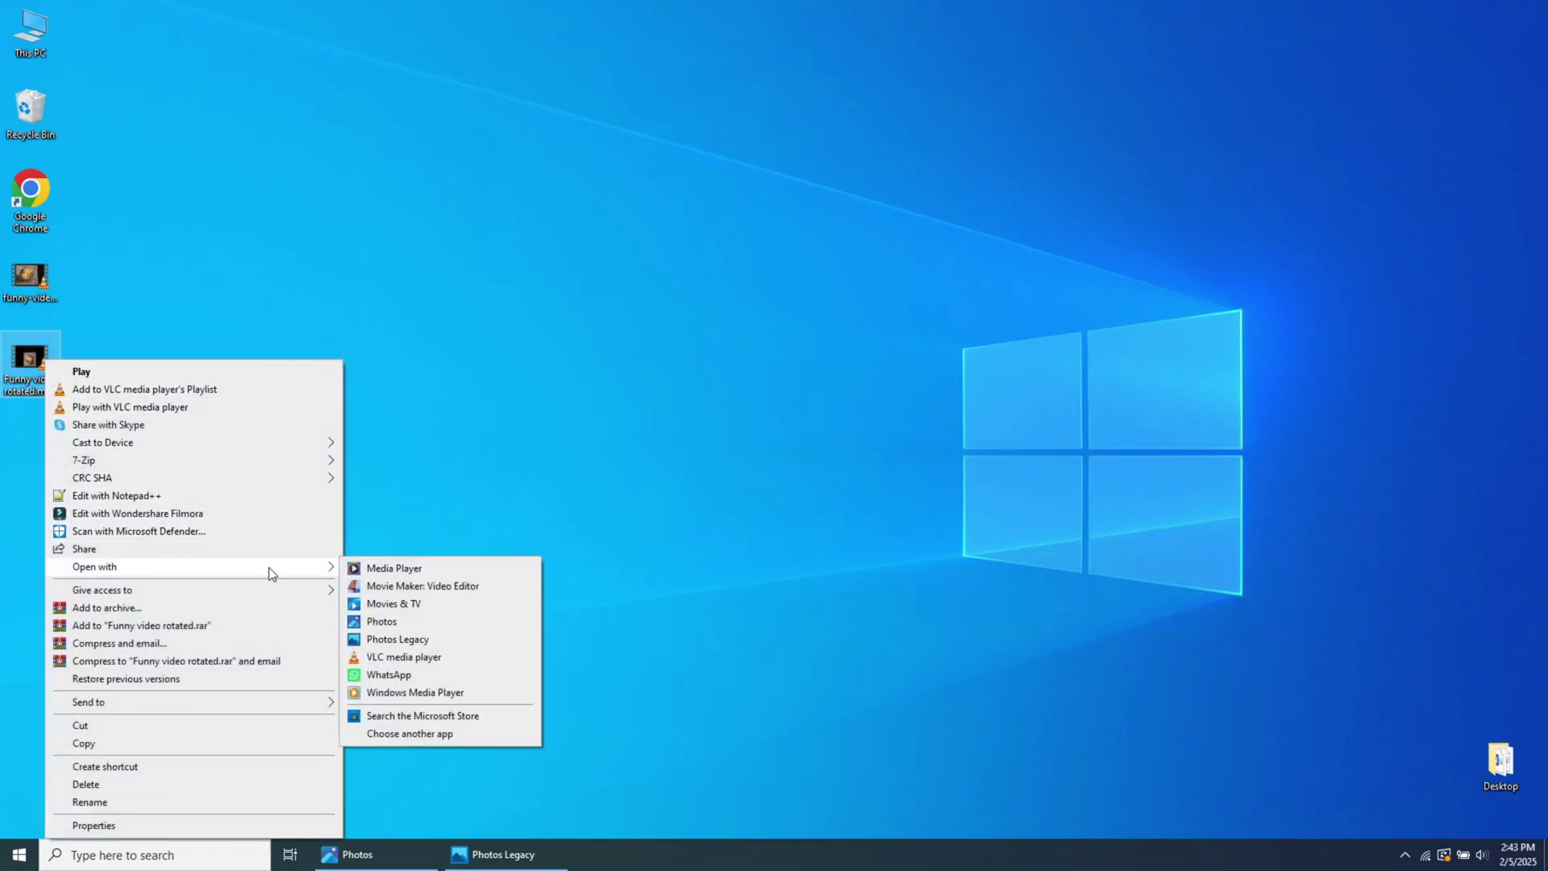
click(414, 575)
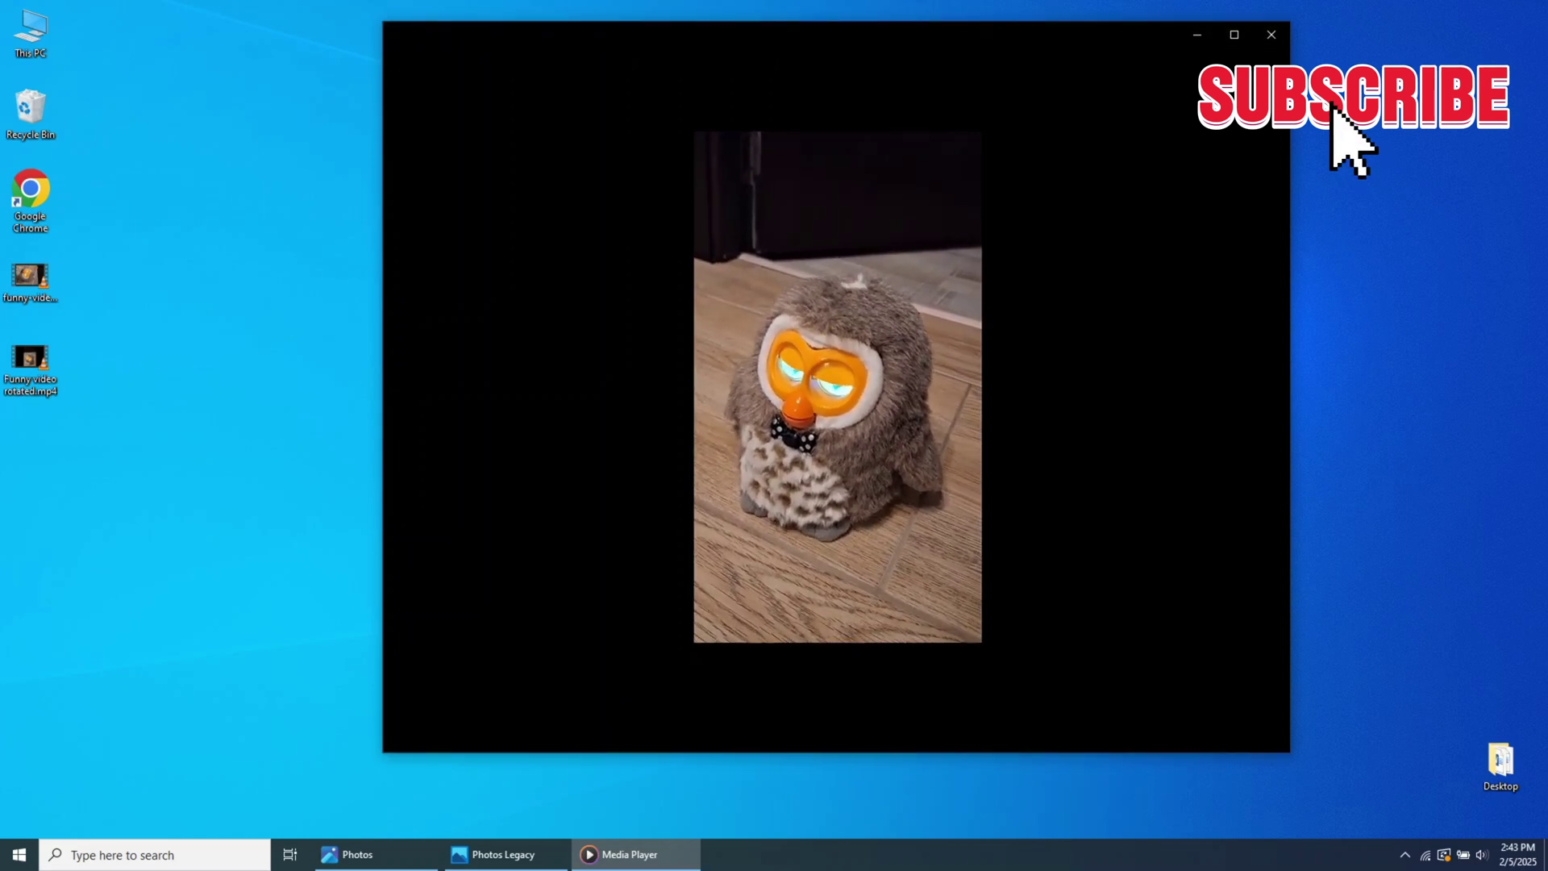
click(1234, 35)
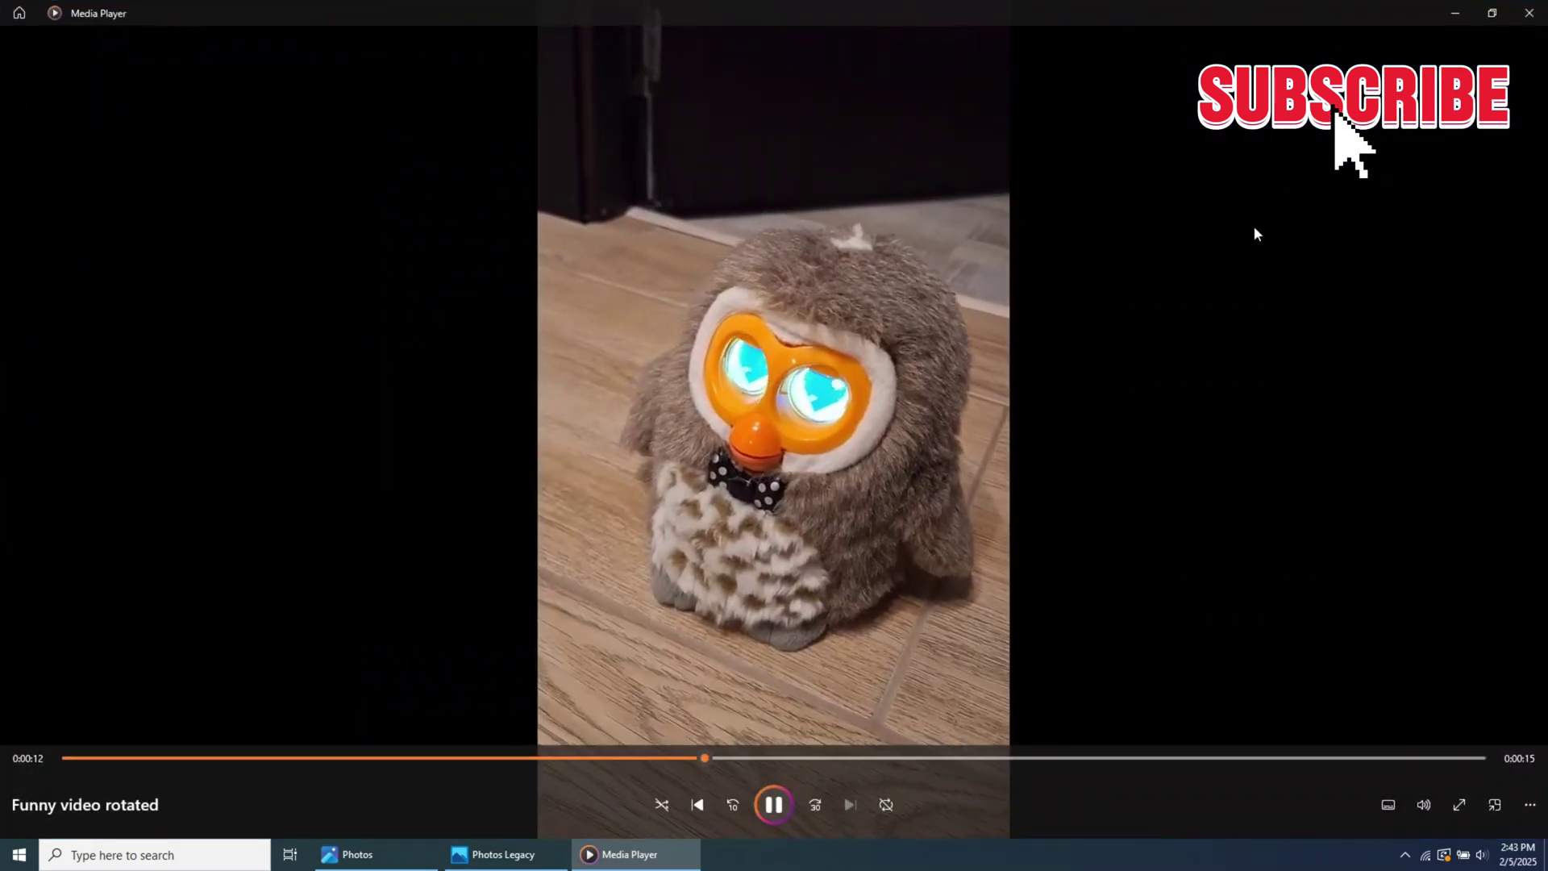